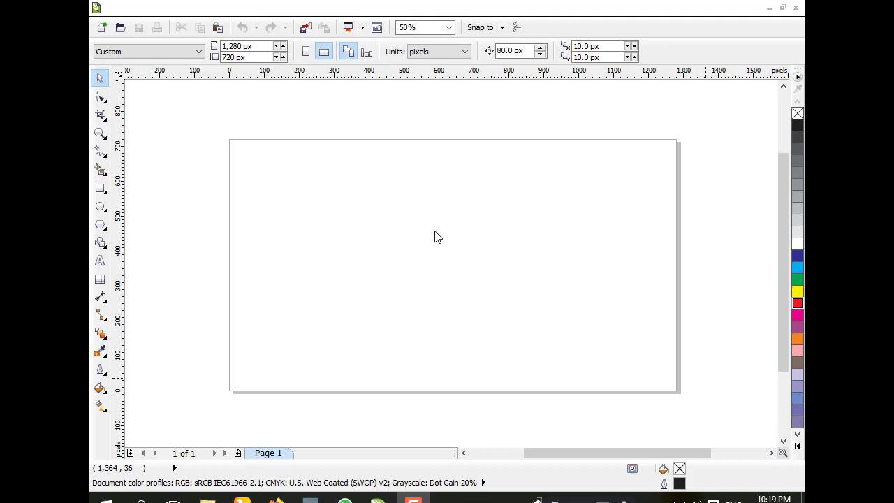
click(100, 207)
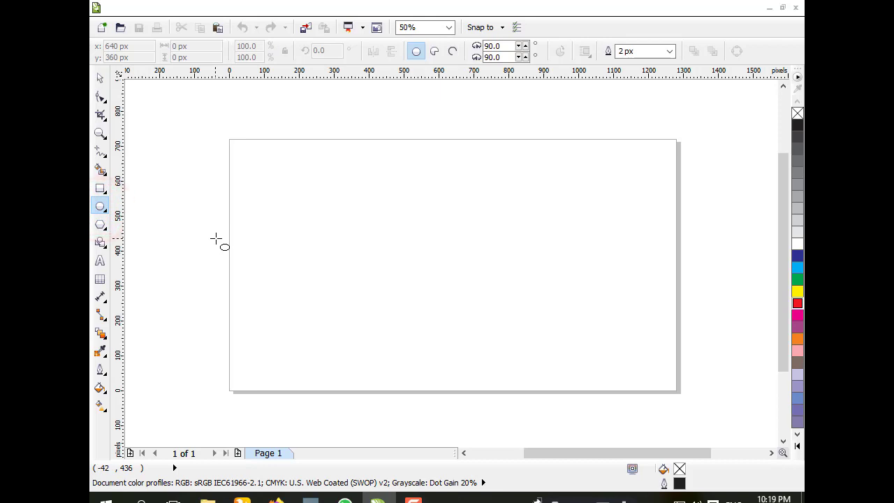
drag(300, 194, 315, 232)
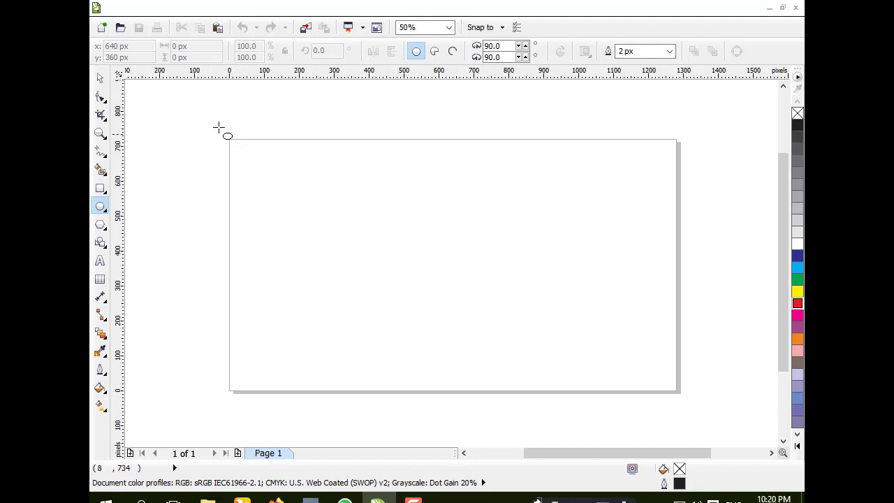
click(100, 78)
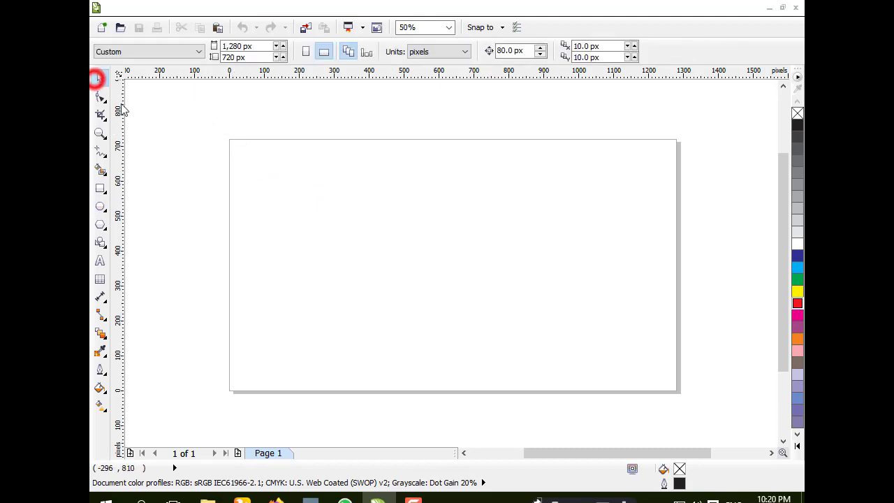
Step: Draw a circle about 272 px wide and place an overlapping copy of it to the right
click(100, 206)
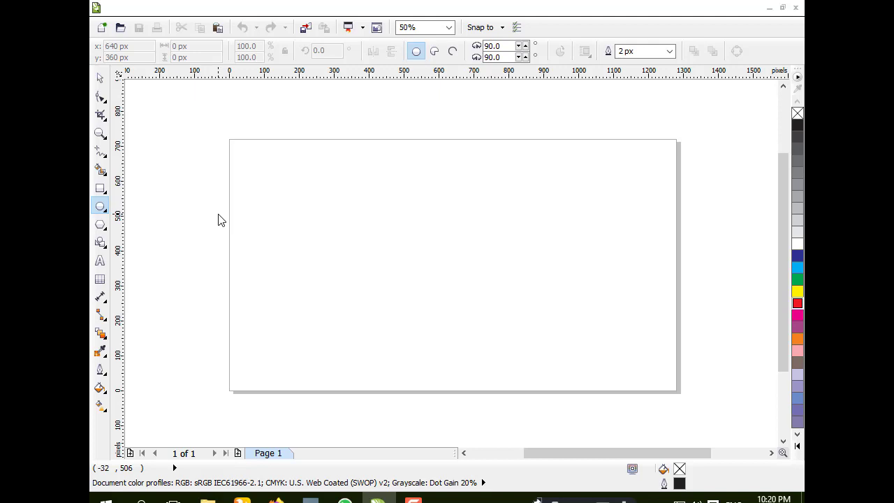
drag(284, 182, 379, 277)
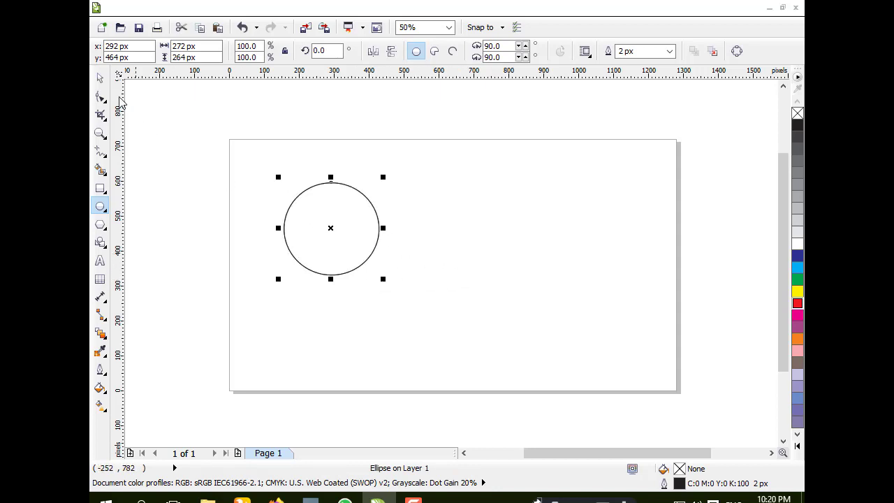
click(102, 74)
drag(315, 208, 386, 217)
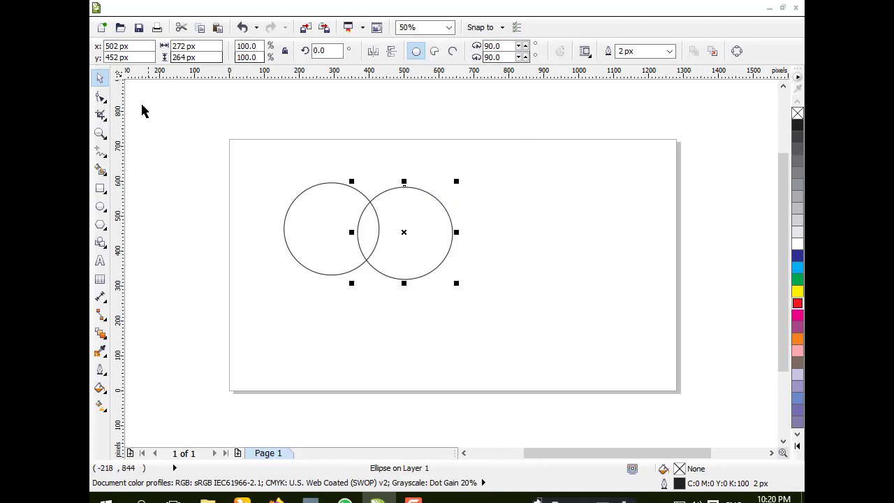
Step: Use Smart Fill to create a shape from the overlapping region of the two circles
click(102, 171)
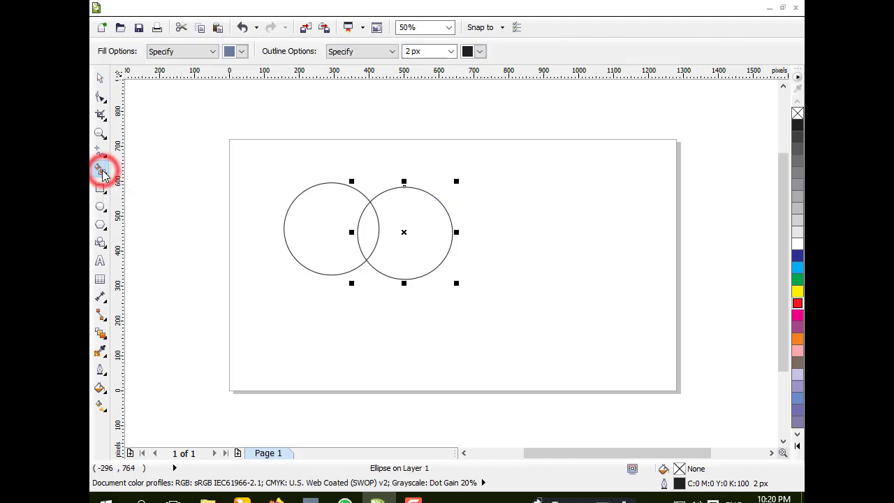
click(366, 231)
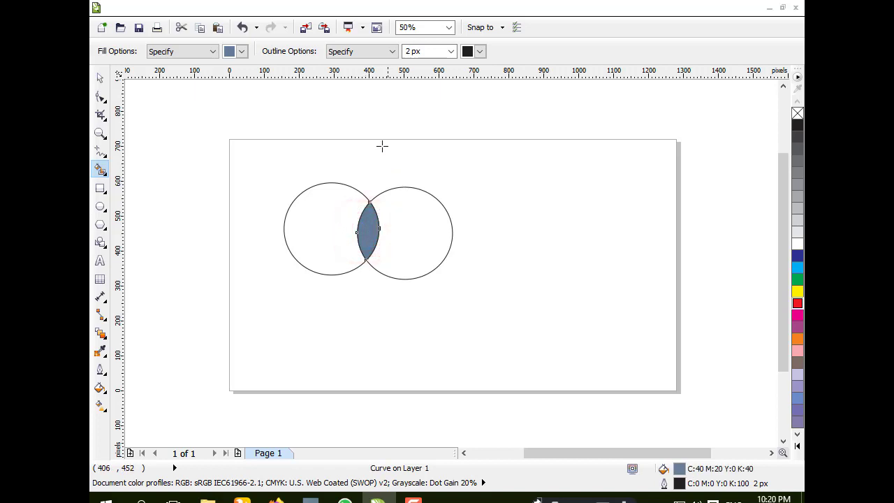
Step: Delete both circles, leaving only the lens-shaped overlap
click(100, 77)
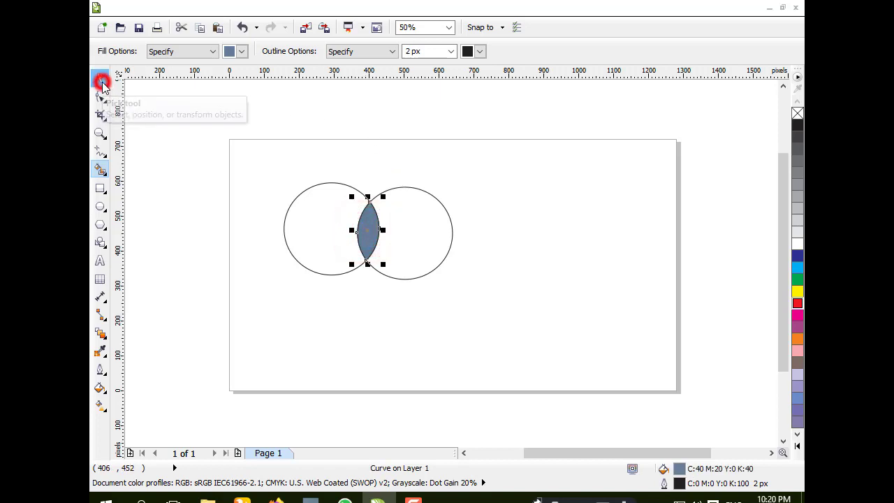
click(296, 224)
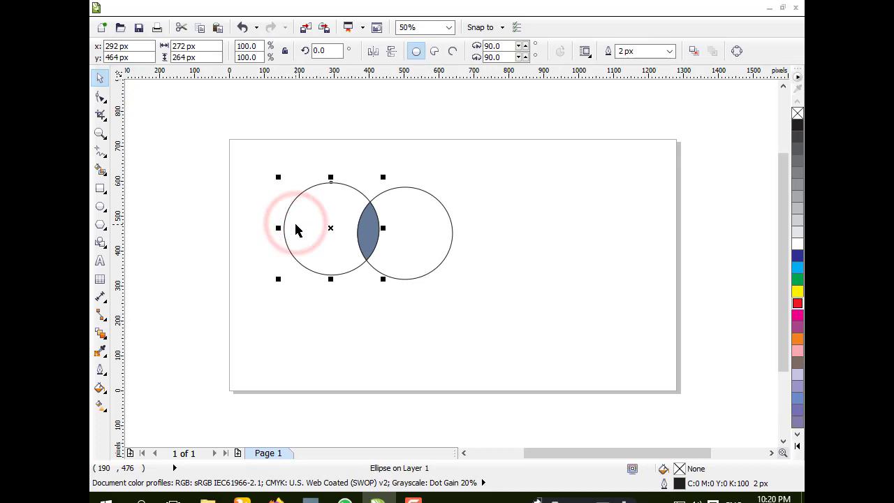
key(Delete)
click(419, 227)
key(Delete)
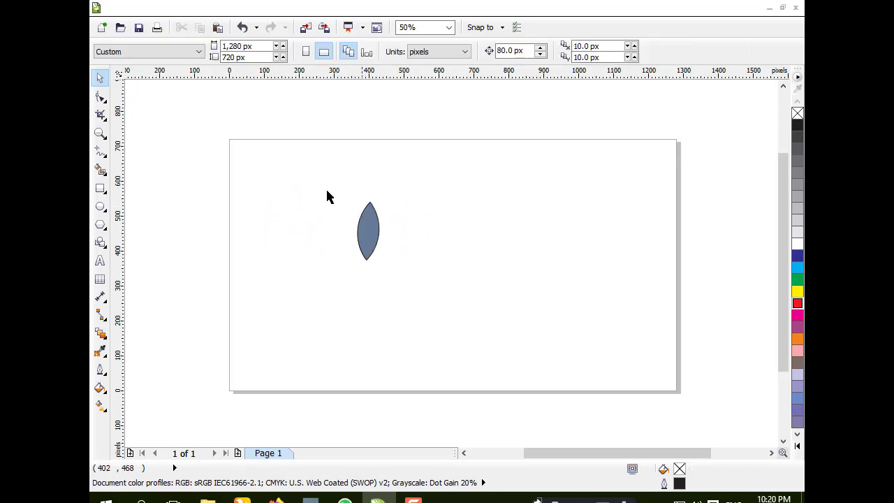
Step: Fill the lens shape green and remove its outline
click(371, 239)
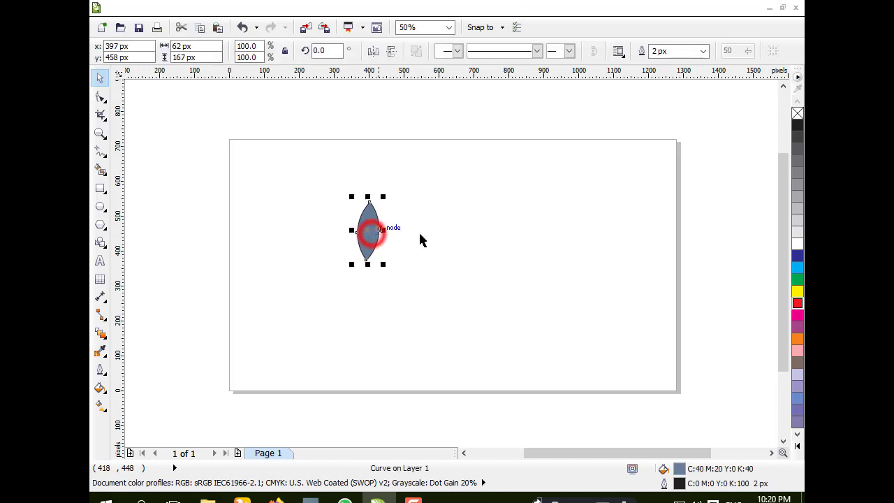
click(797, 280)
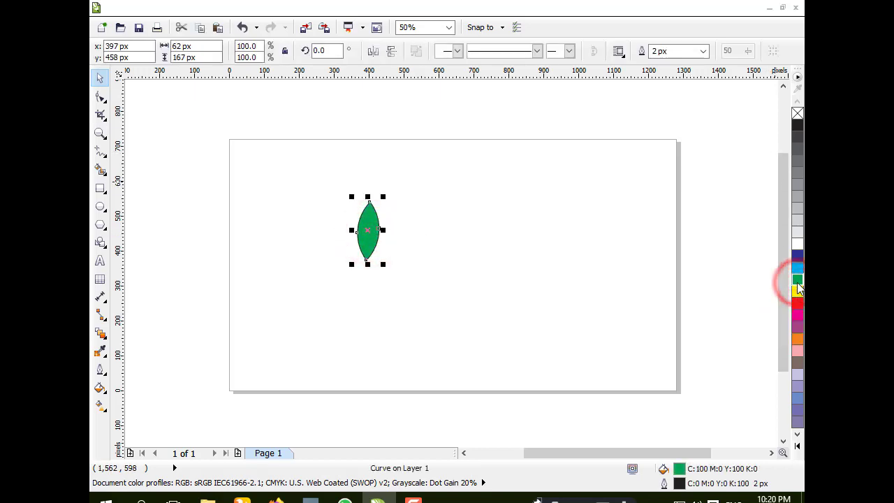
right_click(796, 113)
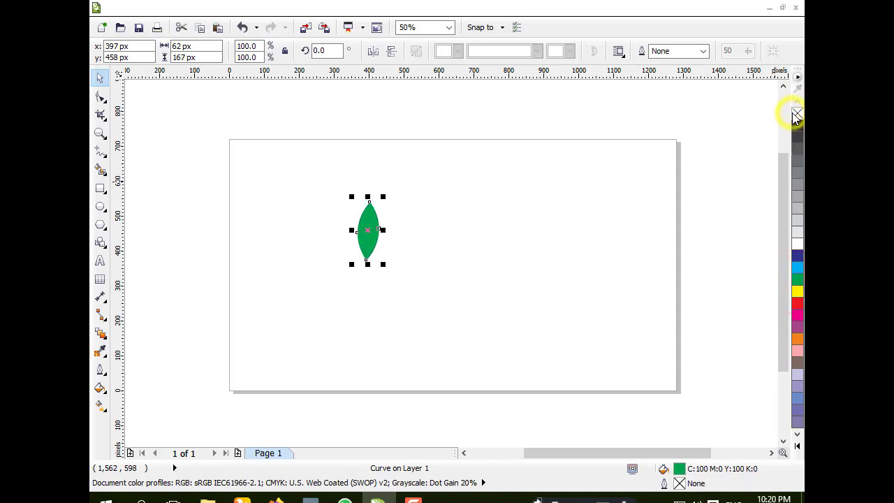
Step: Rotate the leaf shape to about 48.4°
click(368, 229)
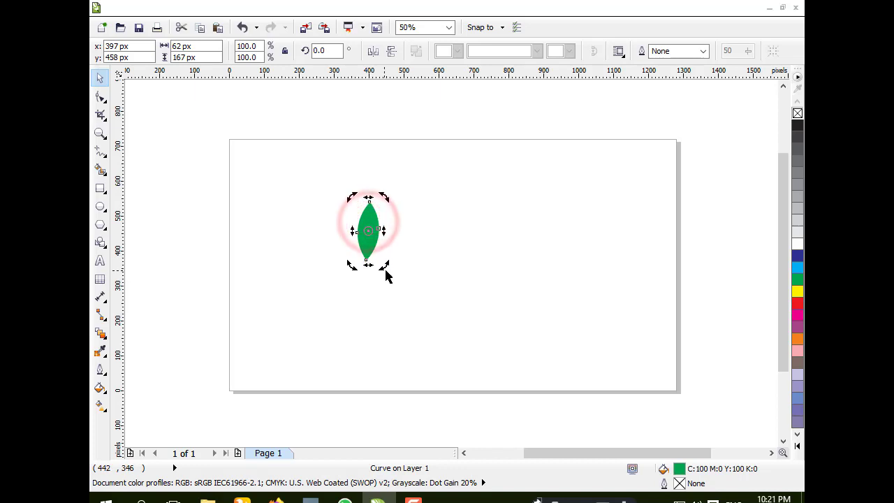
drag(384, 264, 417, 245)
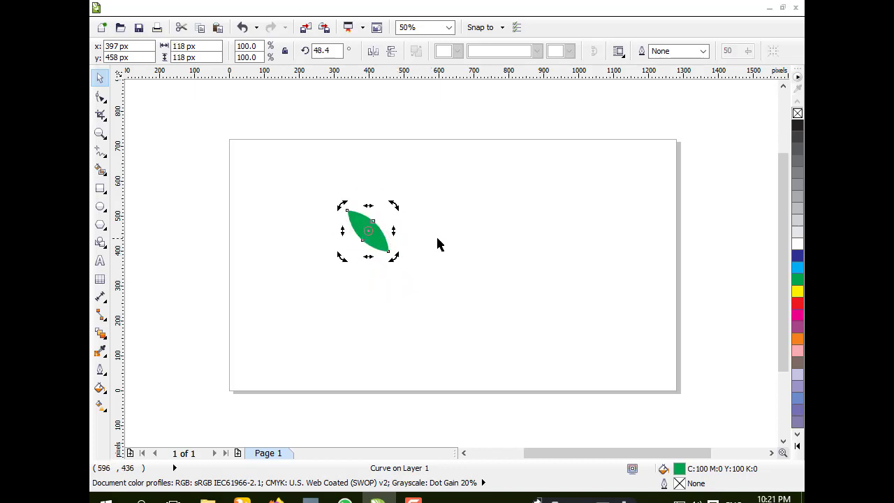
click(438, 243)
Step: Scale the leaf down proportionally to about 79.4%
click(365, 225)
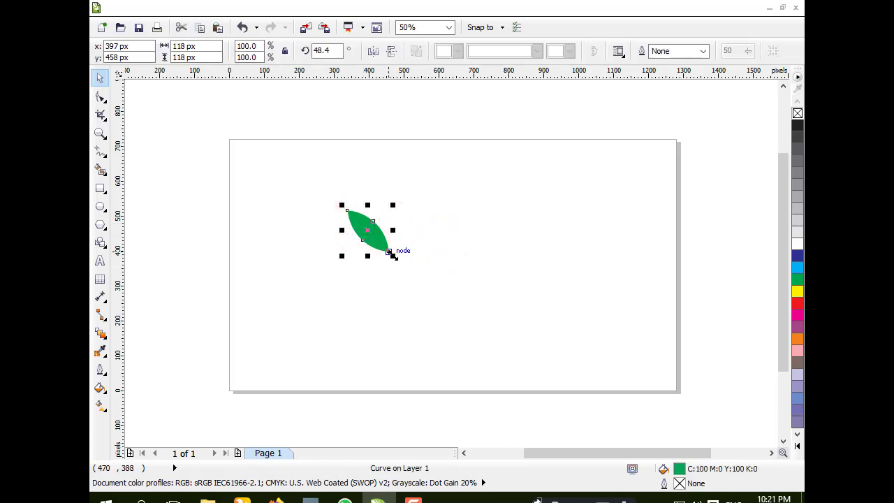
drag(394, 256, 388, 252)
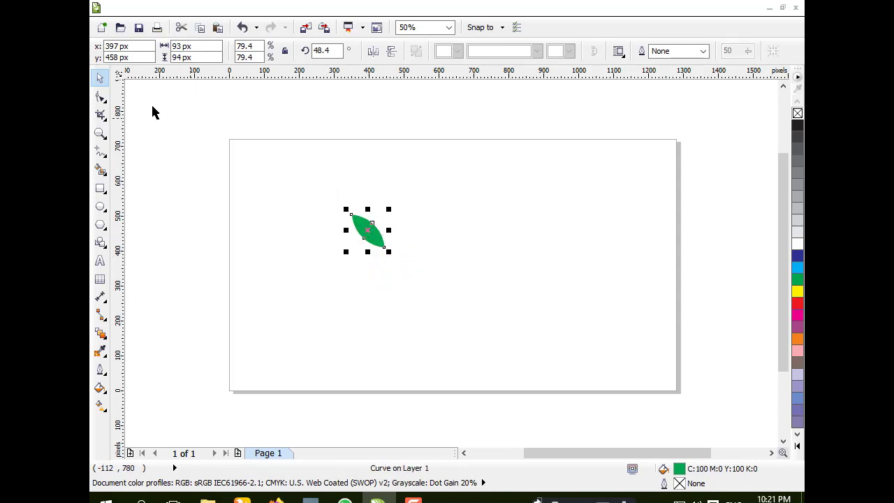
click(174, 132)
Step: Move the leaf lower, mirror a copy horizontally, and place the copy to its right forming a V pair
drag(355, 226, 351, 294)
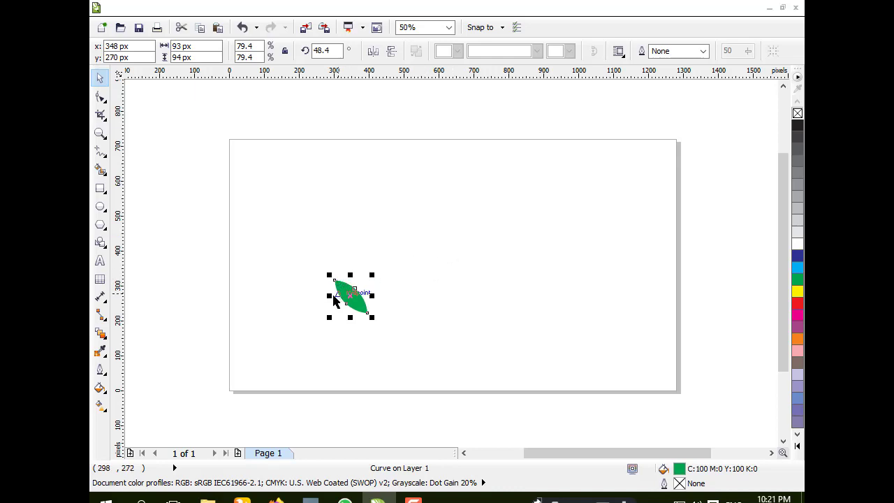
click(374, 52)
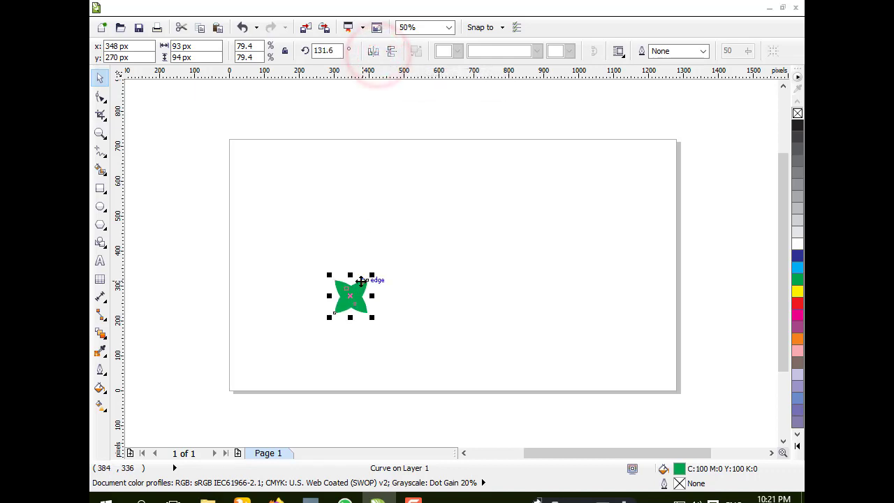
click(360, 289)
drag(360, 289, 404, 290)
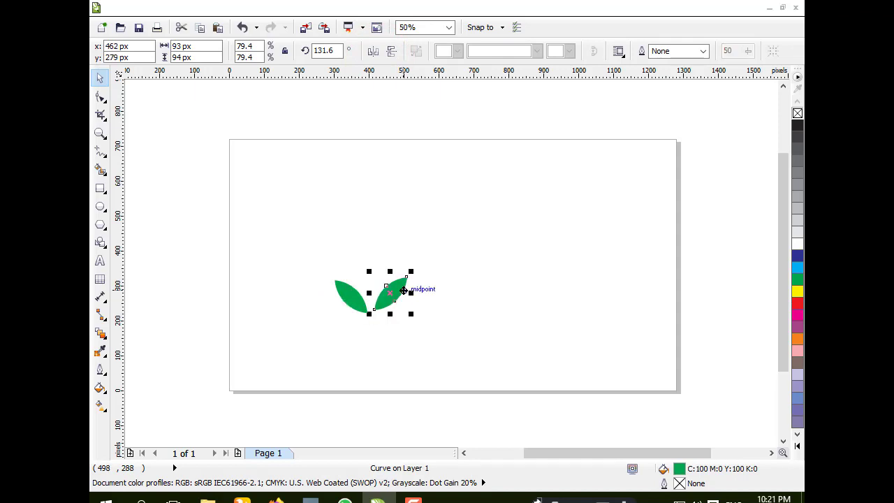
Step: Nudge the right leaf slightly to adjust its position against the left leaf
click(300, 237)
click(387, 300)
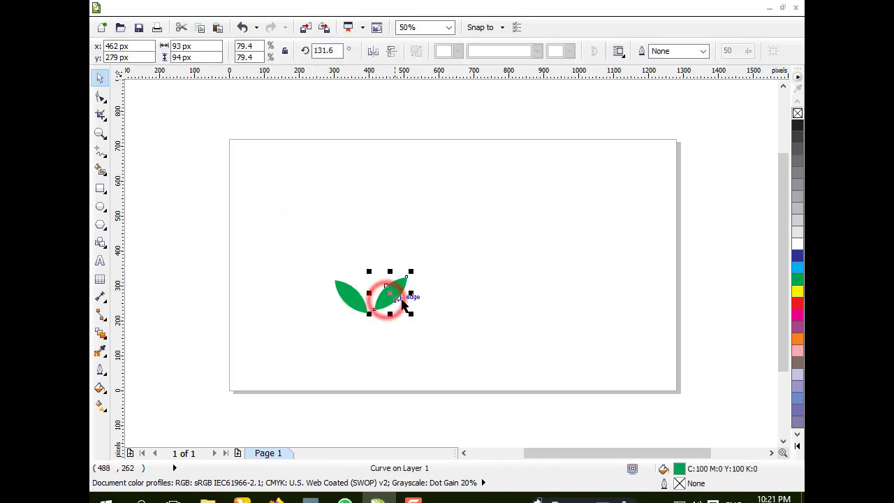
drag(408, 293, 406, 297)
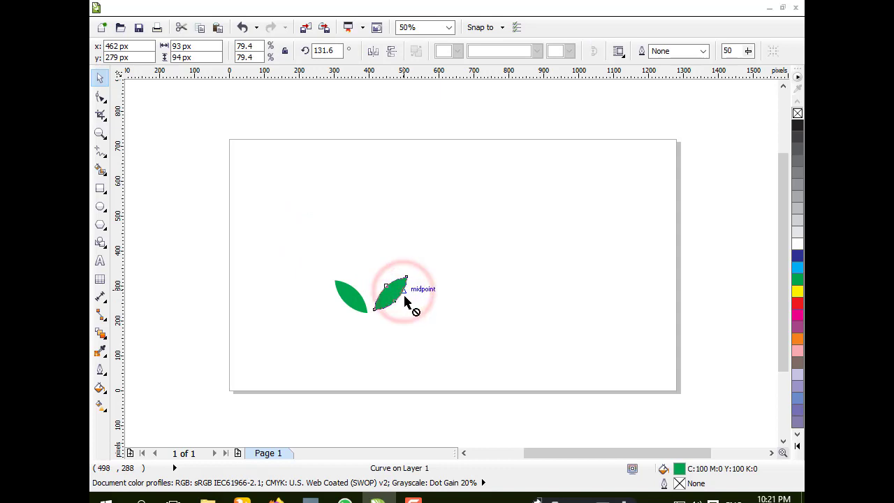
click(283, 244)
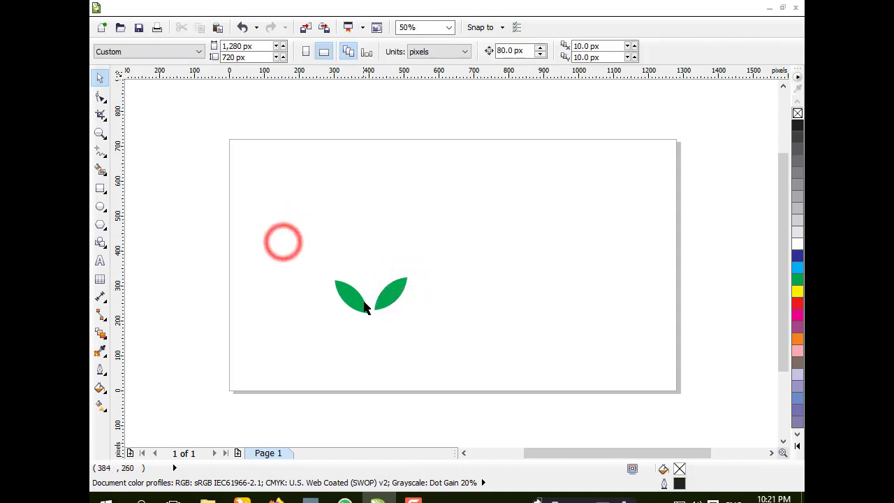
click(401, 293)
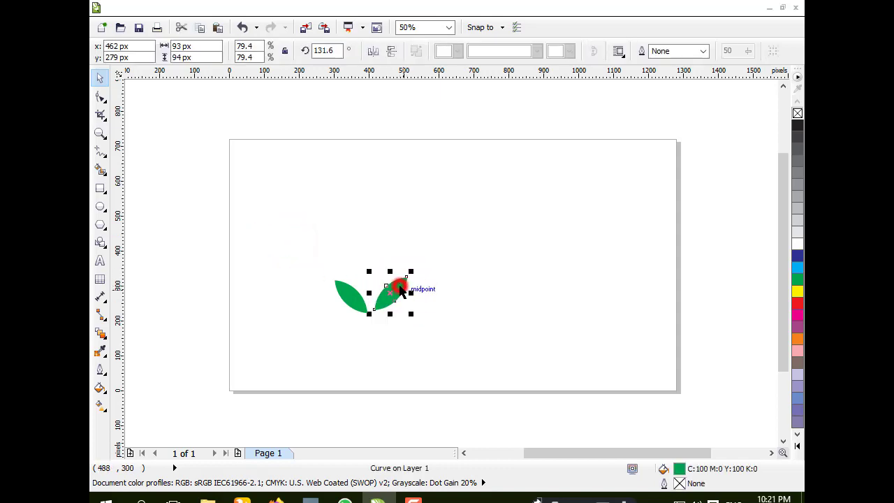
click(395, 288)
drag(409, 276, 409, 266)
click(296, 244)
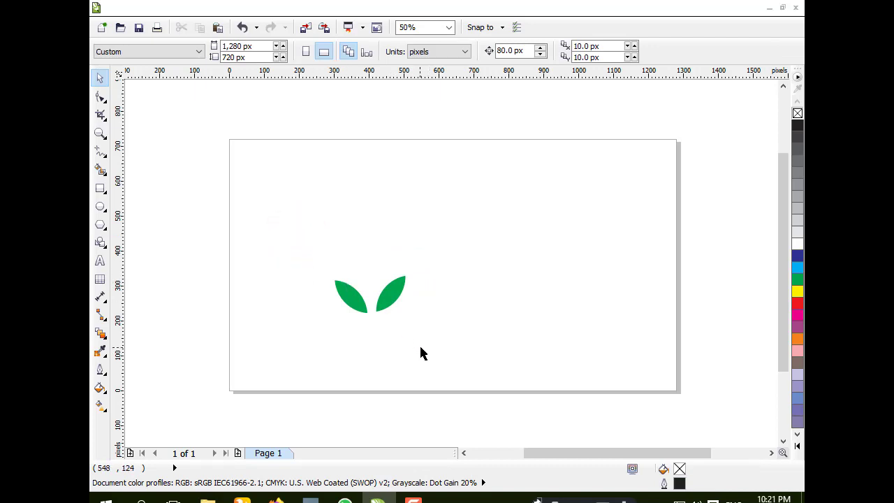
Step: Select both leaves and group them
drag(291, 253, 434, 352)
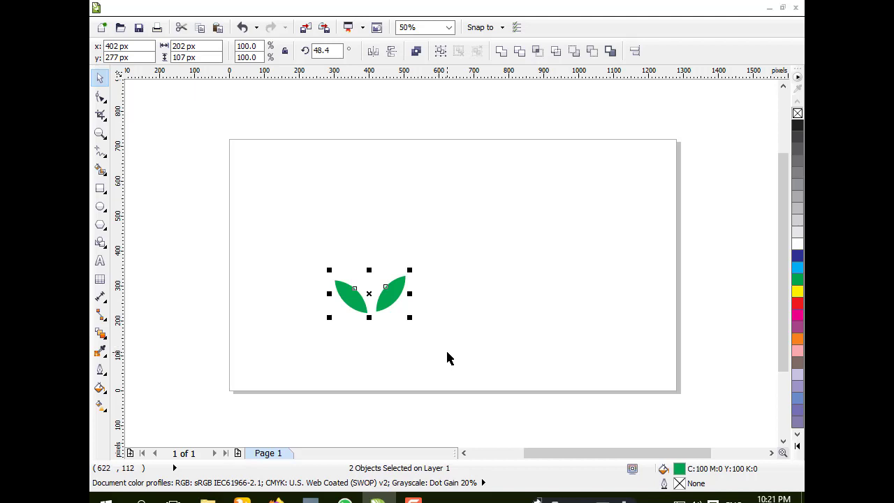
key(ctrl+g)
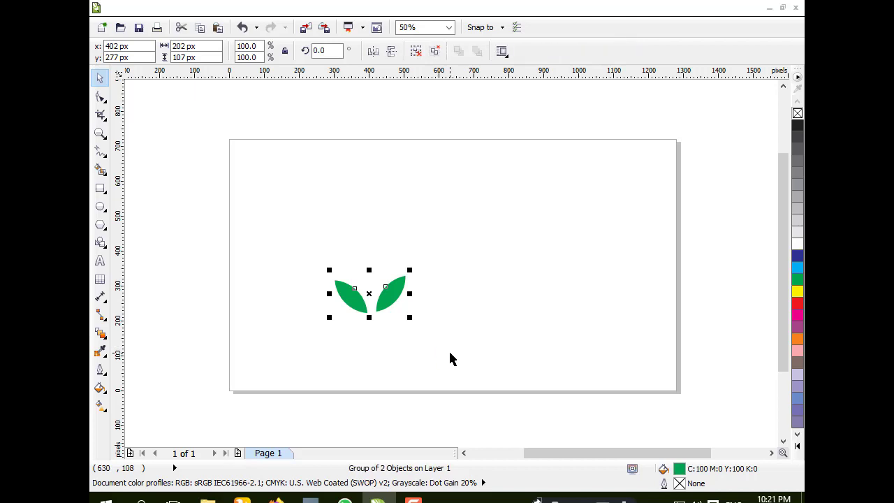
click(320, 159)
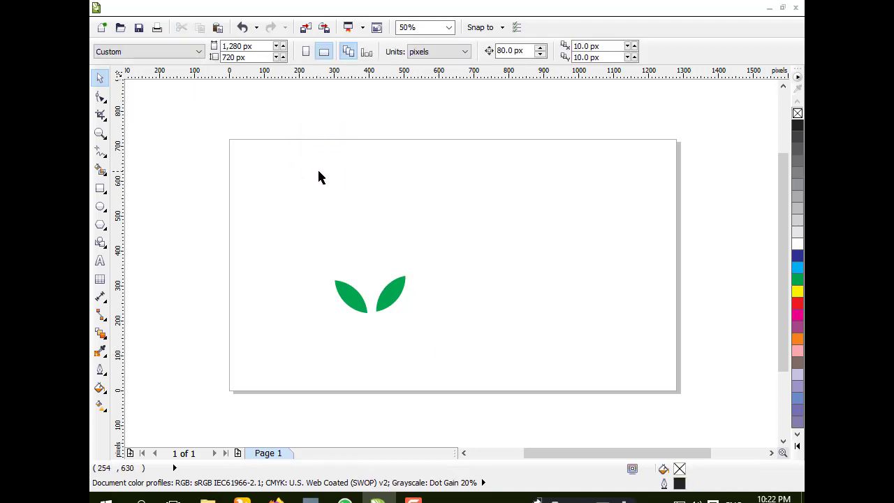
Step: Rotate the leaf group to about 355.1°
click(398, 291)
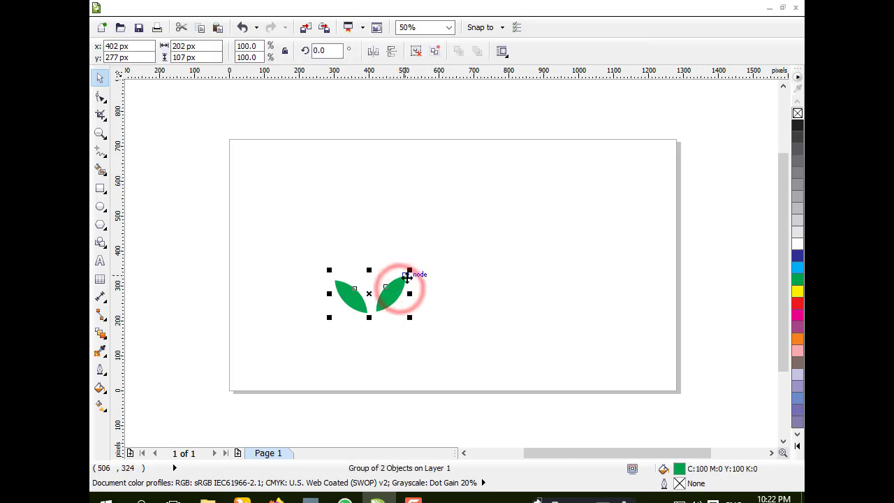
click(407, 281)
drag(409, 267, 416, 272)
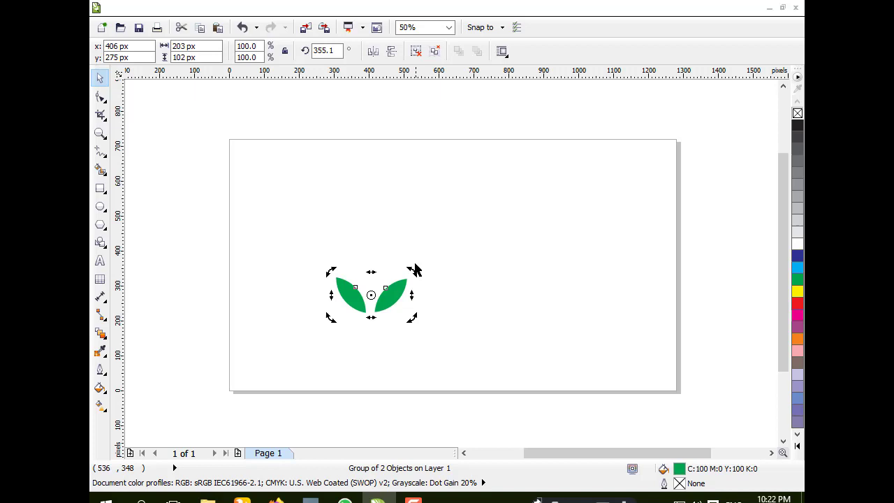
click(431, 229)
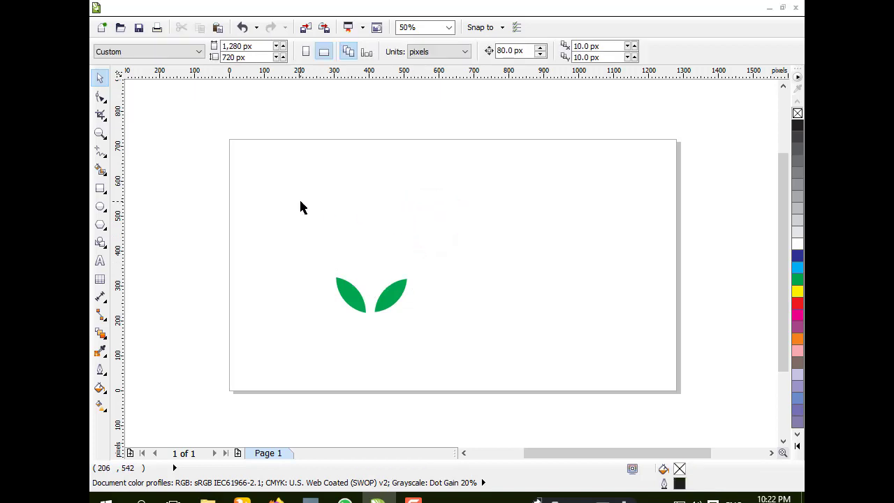
Step: Place a copy of the leaf group at the page's upper edge and scale it to about 78.8%
click(348, 294)
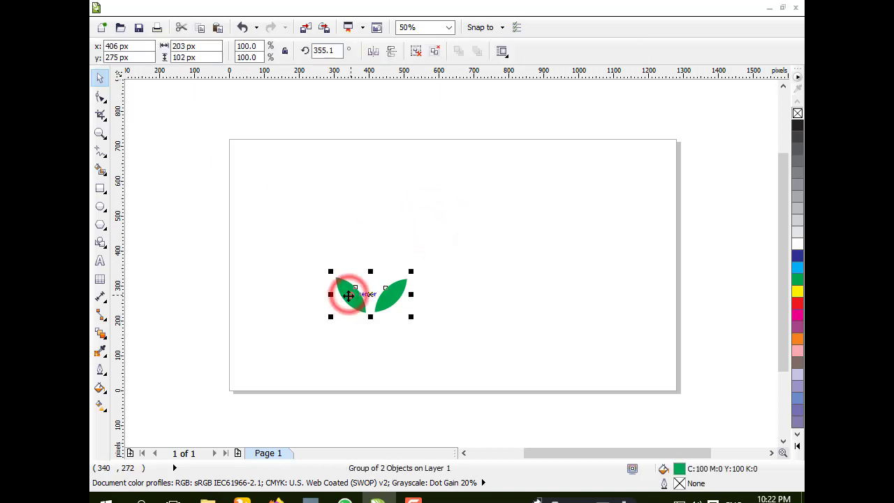
drag(348, 294, 364, 139)
right_click(365, 140)
click(576, 211)
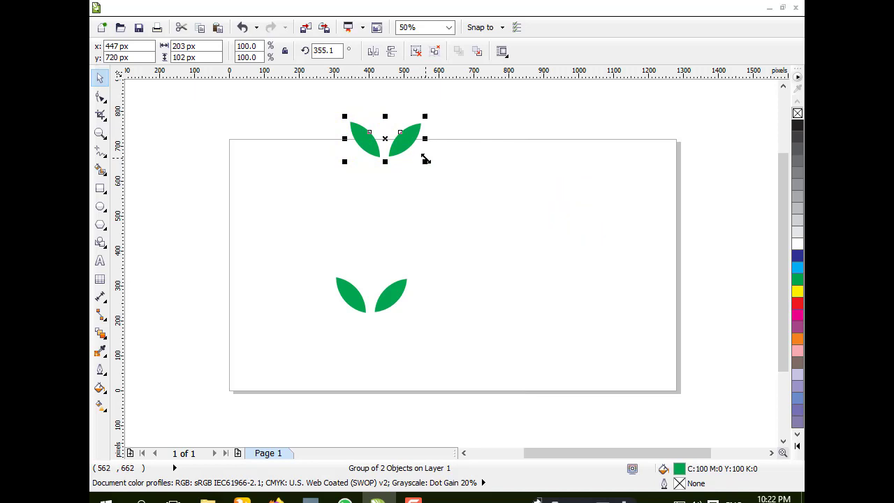
drag(425, 160, 421, 155)
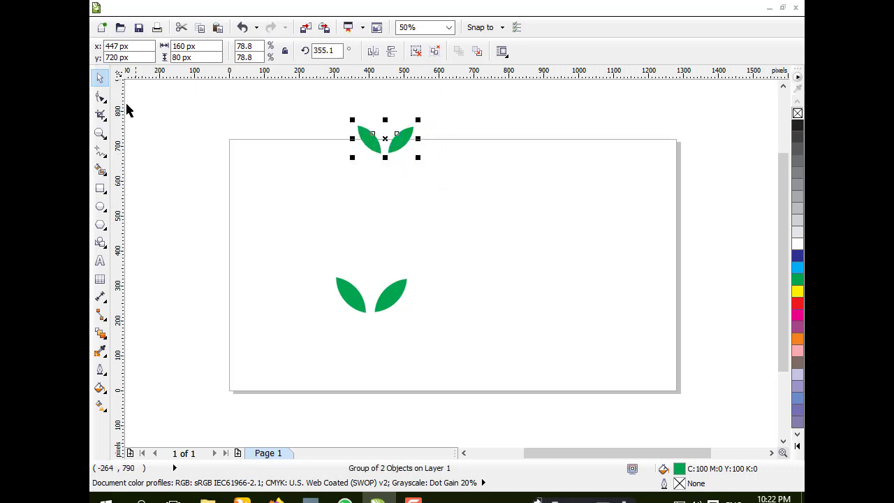
Step: Blend the upper leaf group into the lower leaf group with the Blend tool
click(99, 333)
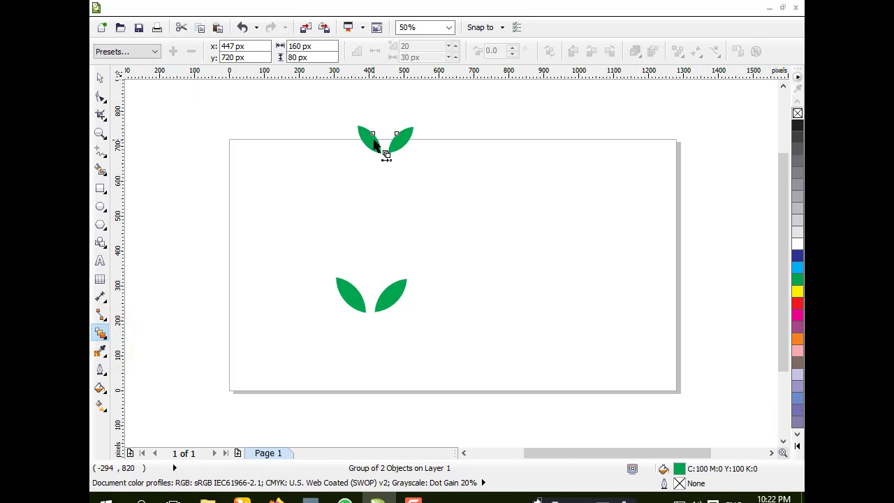
drag(374, 143, 376, 307)
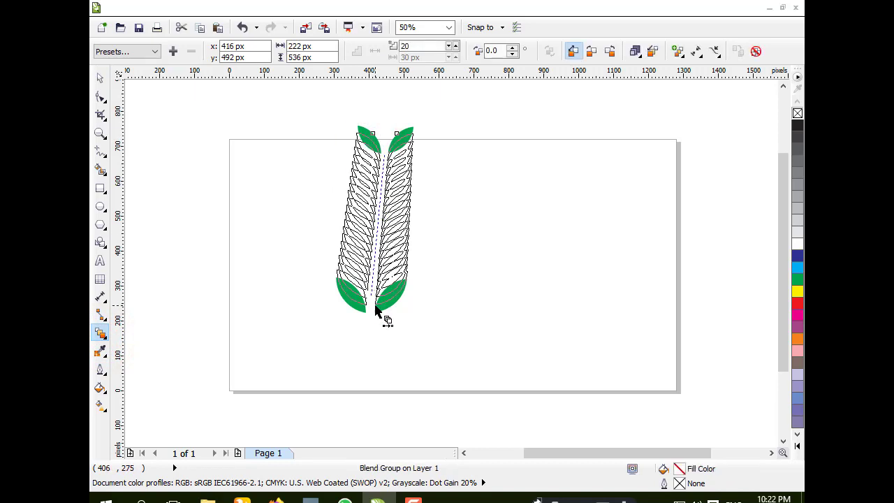
Step: Set the number of blend steps to 6
click(449, 46)
click(449, 46)
click(449, 46)
click(449, 46)
click(449, 46)
click(449, 46)
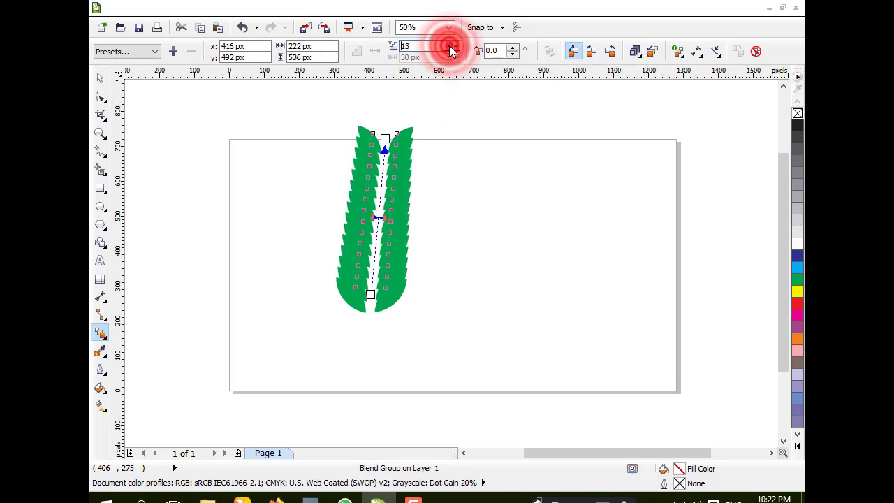
click(449, 46)
click(449, 46)
click(449, 46)
click(449, 46)
click(449, 46)
click(449, 46)
click(449, 46)
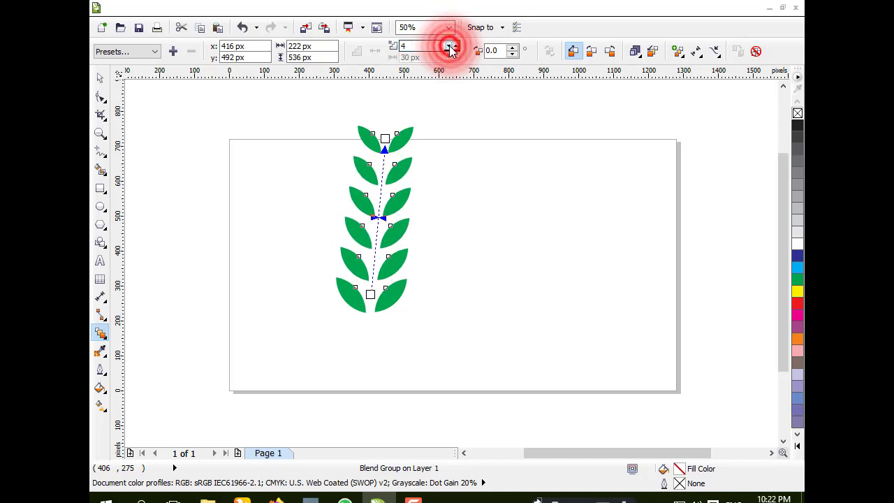
click(449, 46)
click(455, 48)
click(455, 46)
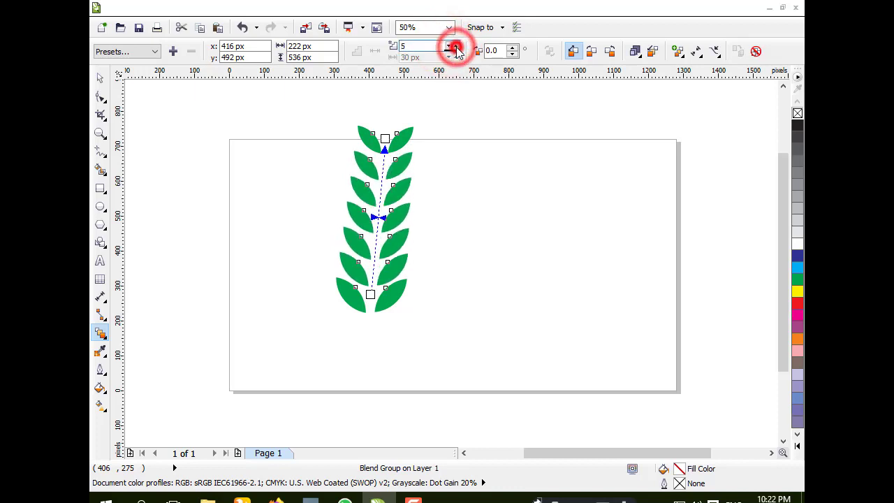
click(456, 46)
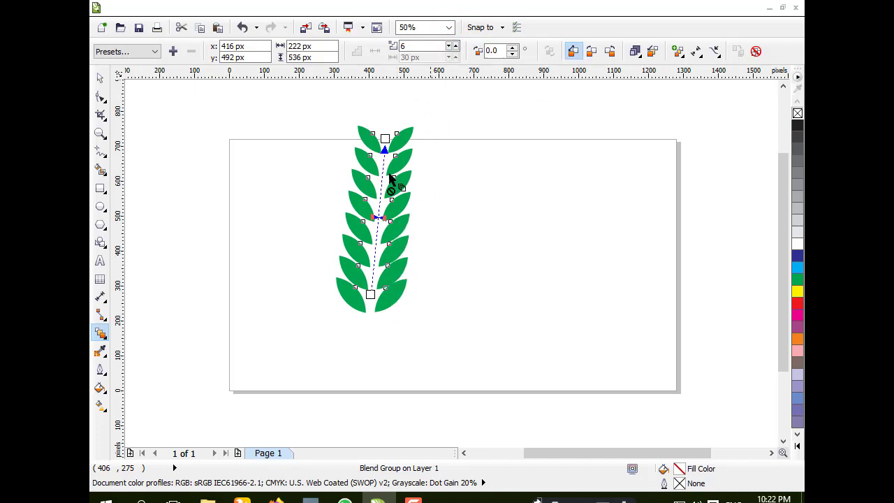
Step: Draw a straight line about 616 px long from above the top leaves down through the leaf column
click(100, 78)
click(221, 224)
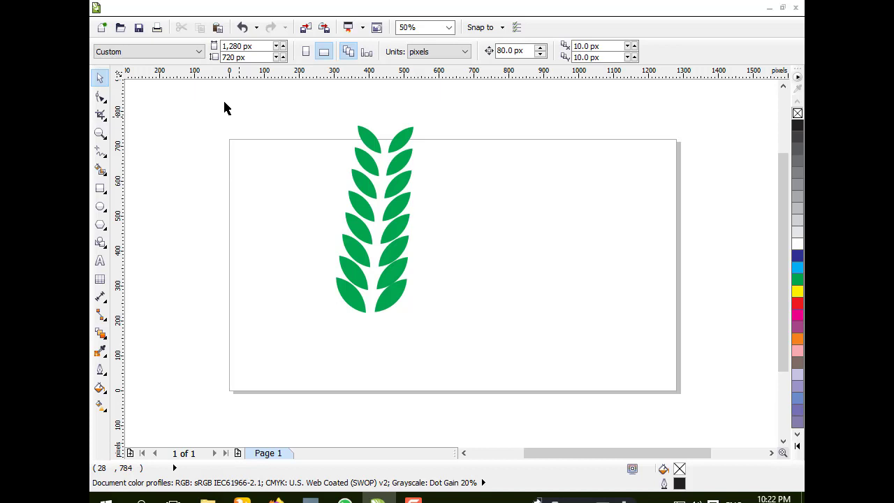
click(100, 153)
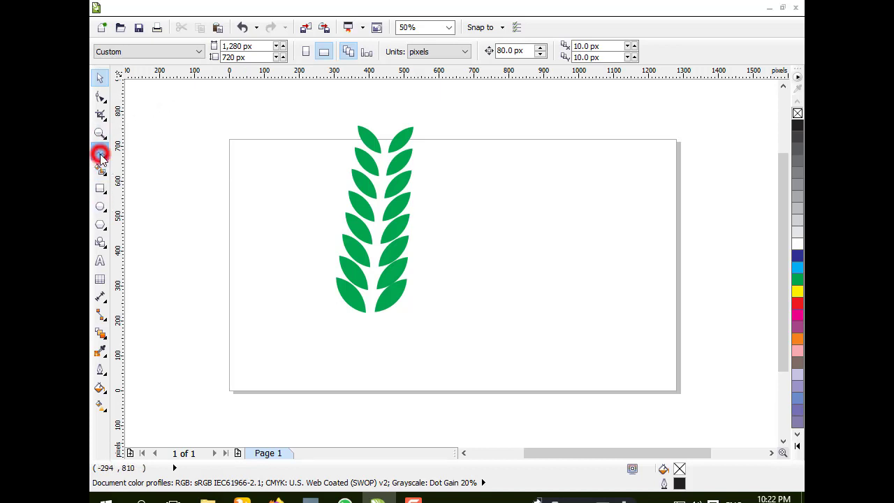
click(152, 147)
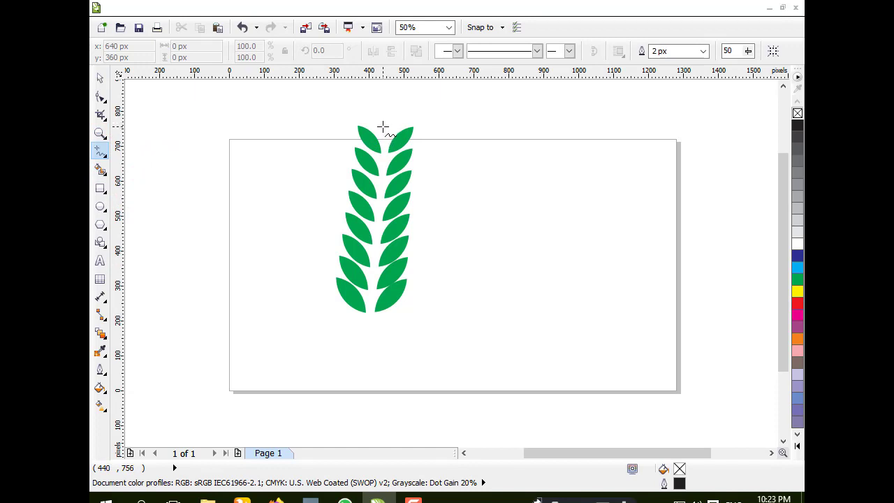
click(382, 128)
click(384, 115)
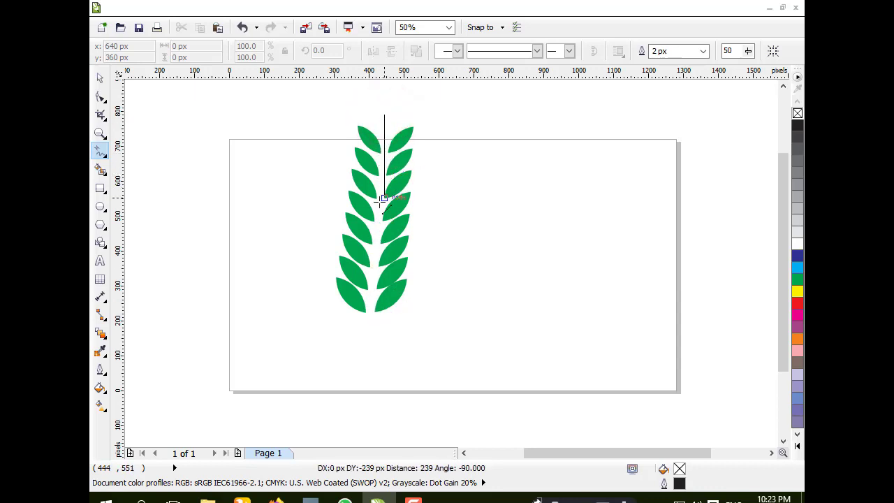
click(371, 329)
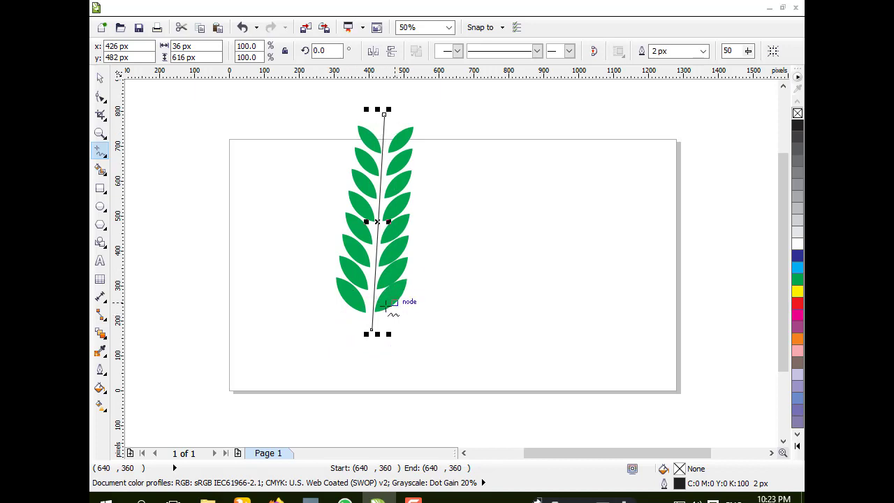
Step: Move the line off the page to the left of the leaf column
click(100, 78)
drag(379, 198, 196, 219)
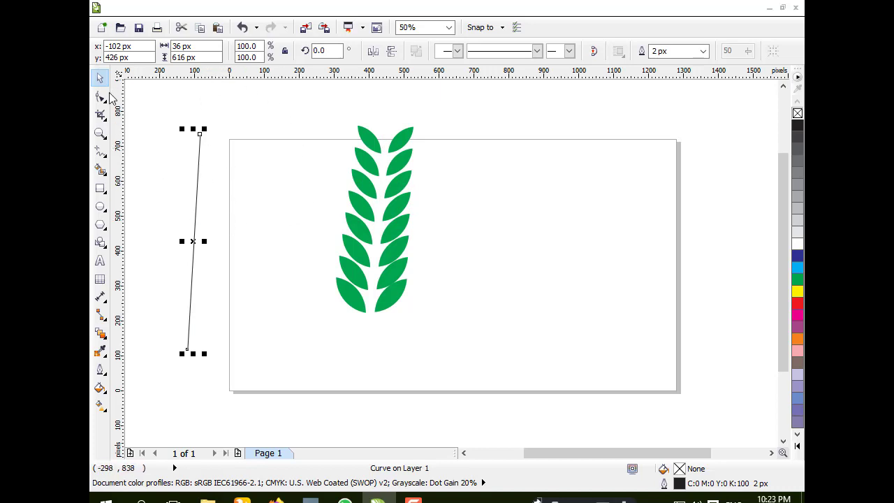
Step: Convert the line to a curve and bend it into an arc bulging left, adjusting its end nodes
click(101, 98)
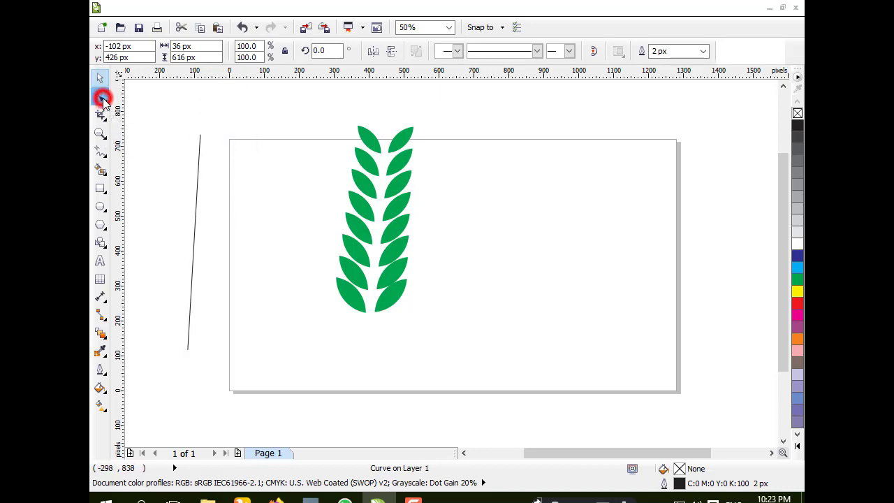
right_click(196, 244)
click(233, 293)
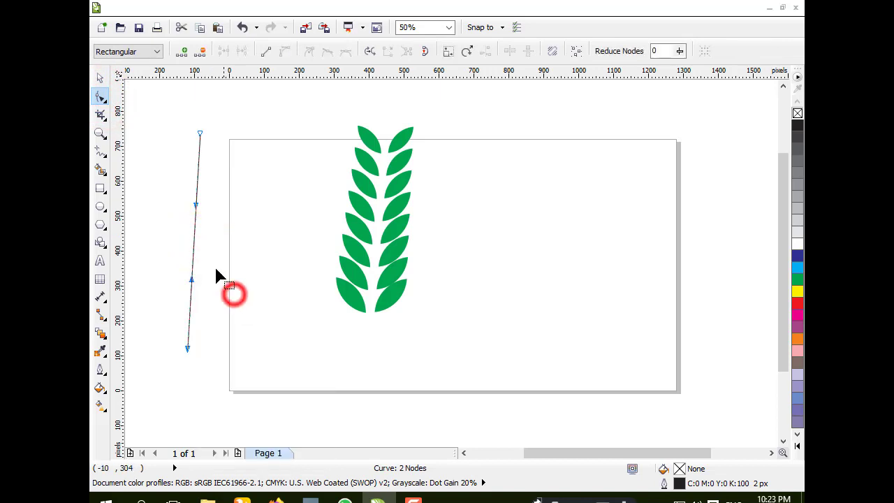
drag(194, 239, 136, 230)
drag(196, 244, 134, 234)
drag(201, 137, 194, 123)
click(186, 349)
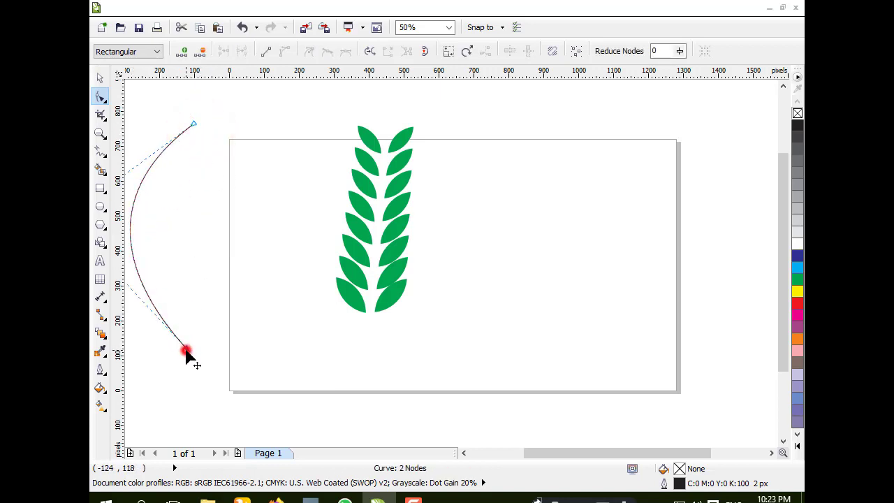
drag(186, 349, 194, 348)
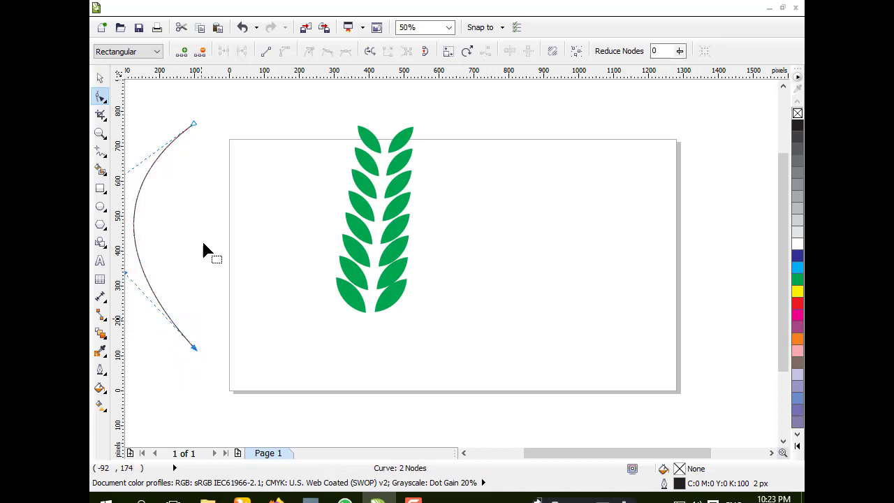
drag(195, 126, 208, 130)
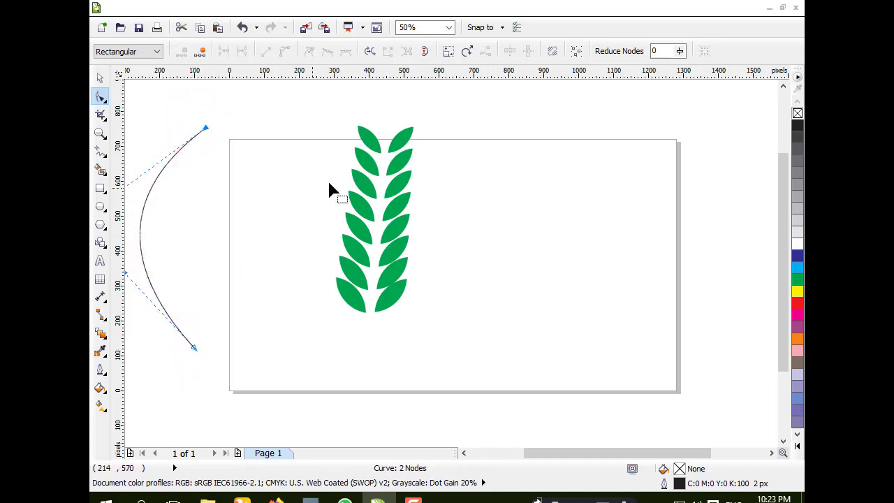
Step: Select the leaf blend and fit it to the curved line as a new path
click(100, 78)
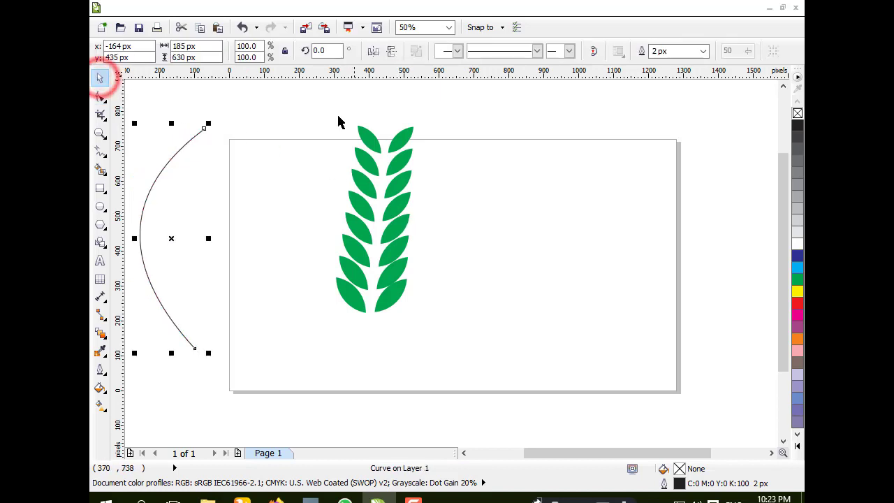
drag(331, 111, 450, 353)
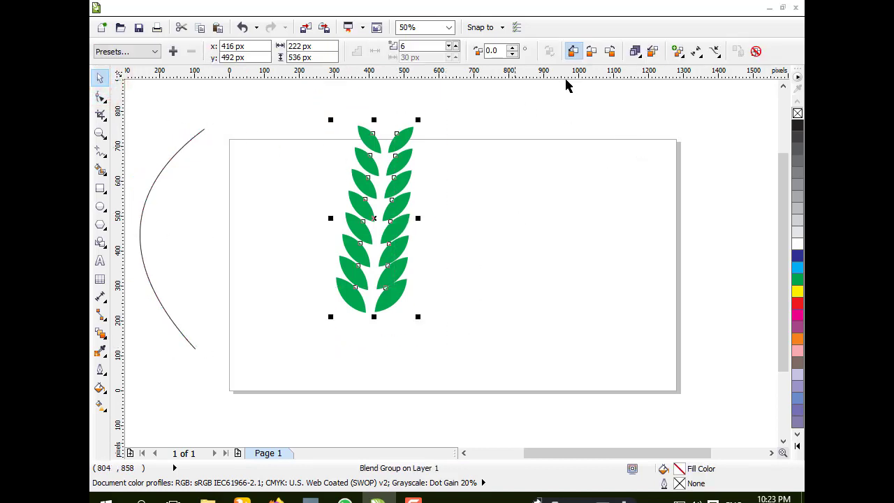
click(715, 51)
click(695, 70)
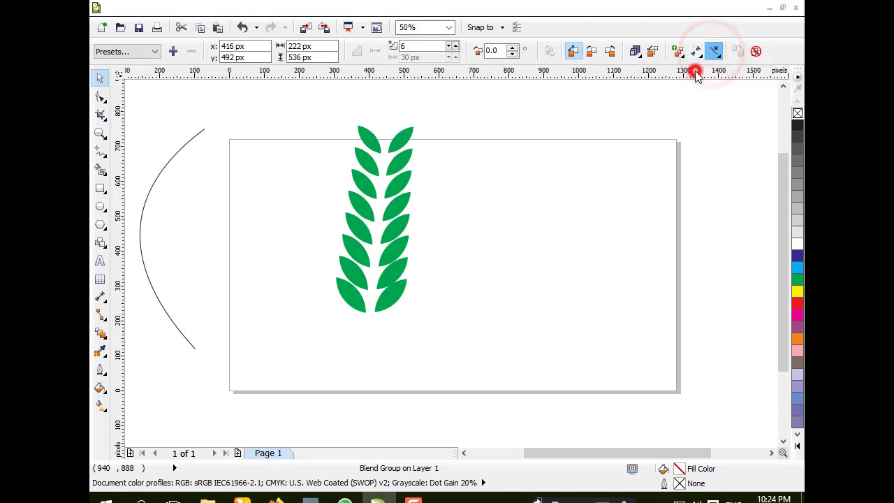
click(179, 149)
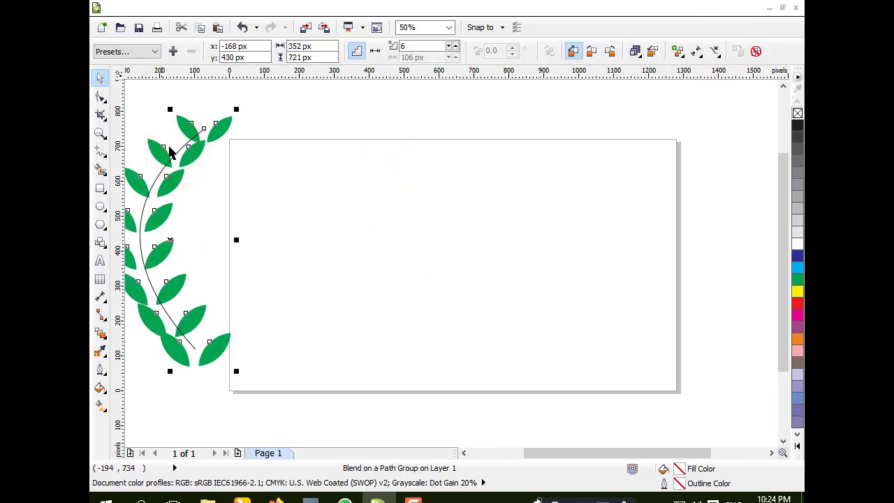
Step: Move the blended vine back onto the page
drag(171, 163, 363, 179)
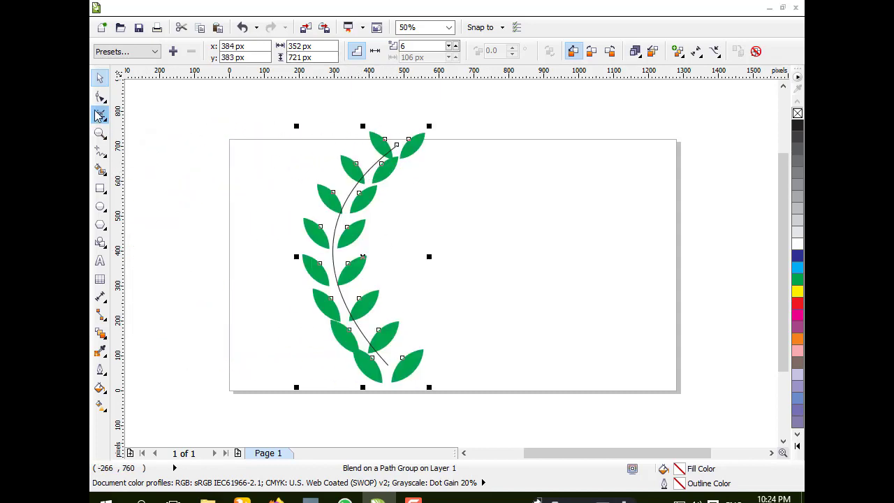
click(166, 147)
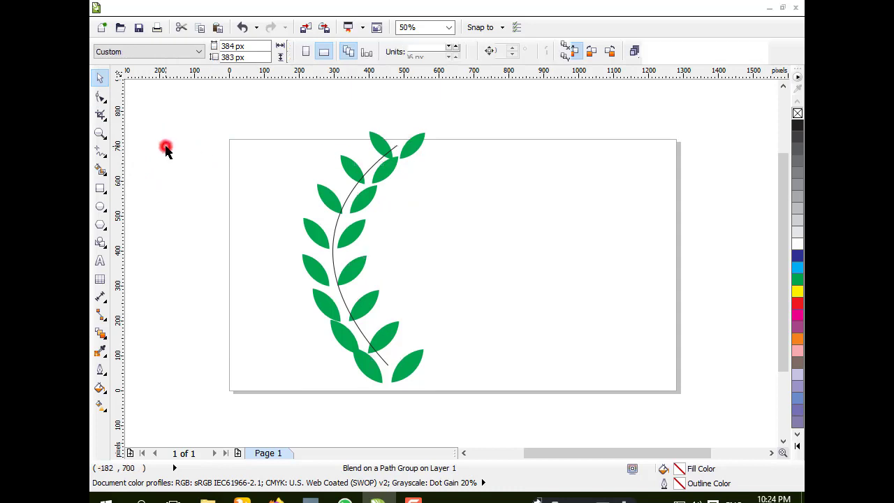
Step: Rotate the top leaf pair of the vine to about 315.9°
click(412, 146)
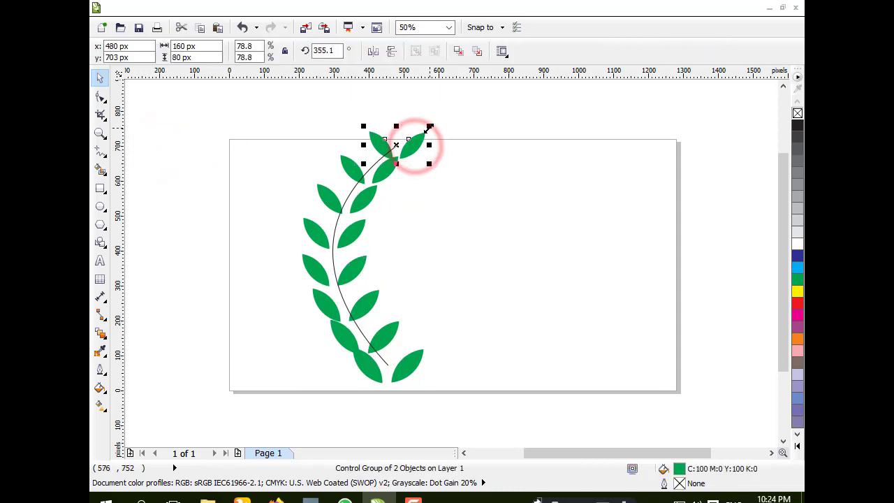
click(420, 141)
drag(427, 131, 442, 159)
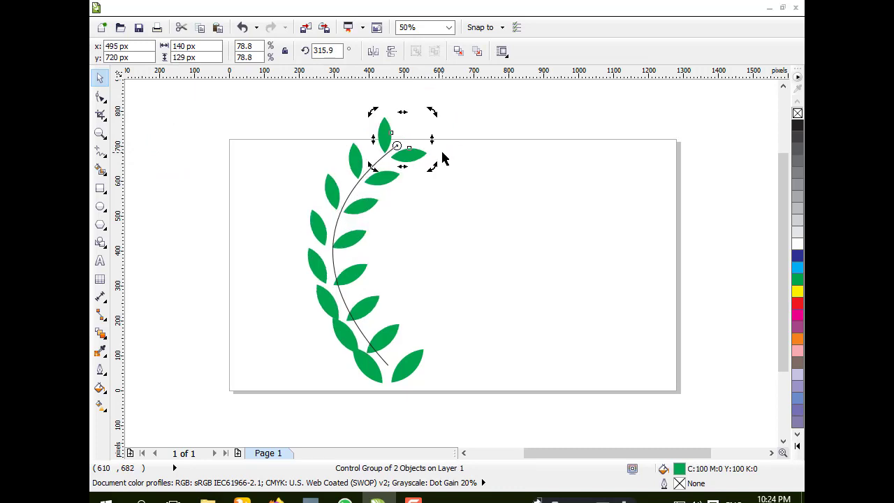
Step: Rotate the bottom leaf pair of the vine to about 28.1°
click(410, 366)
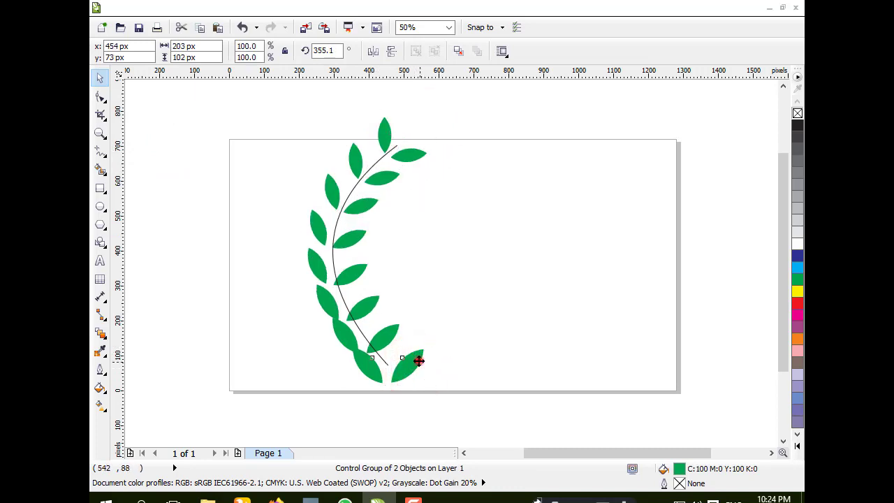
click(418, 360)
drag(426, 345, 406, 331)
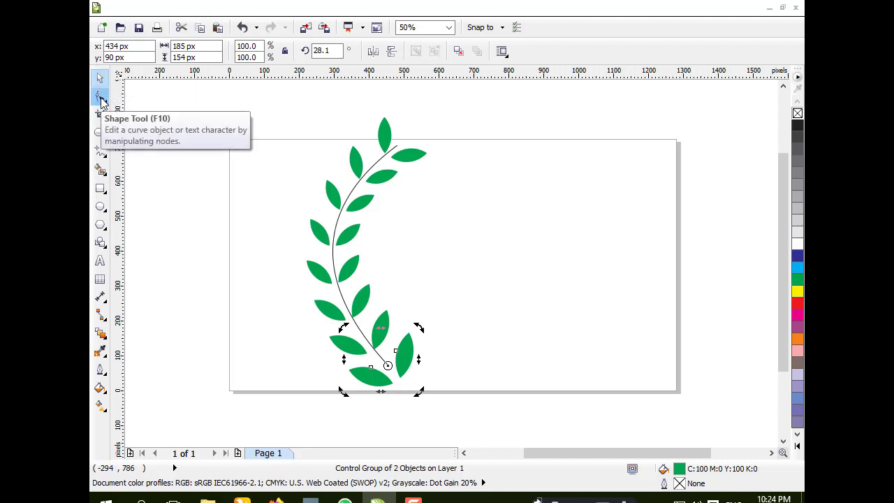
click(182, 152)
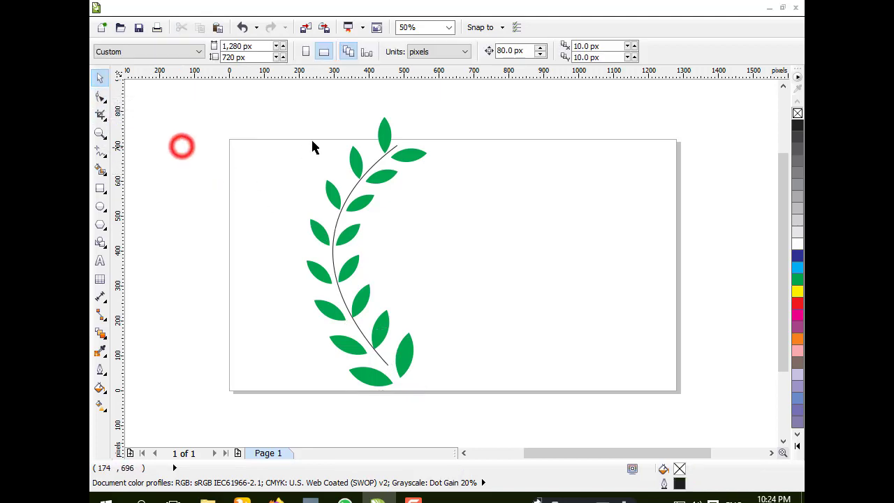
Step: Select the whole vine and break the blend apart
drag(289, 112, 473, 406)
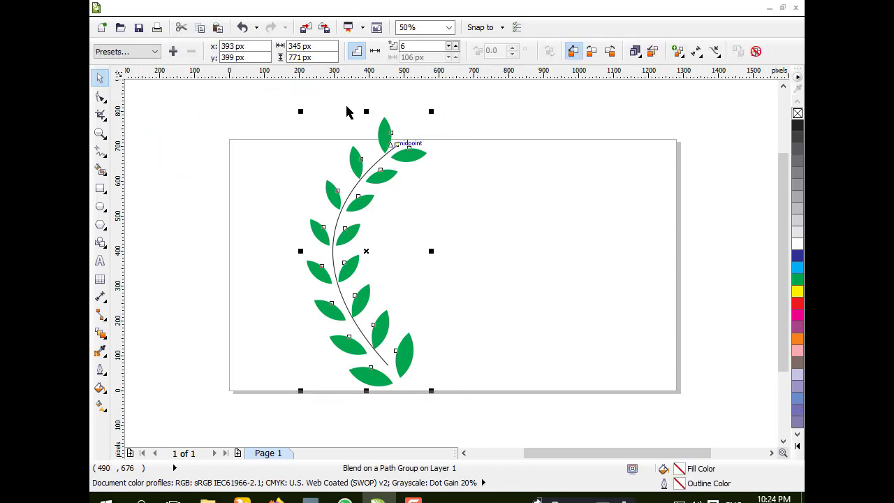
click(252, 8)
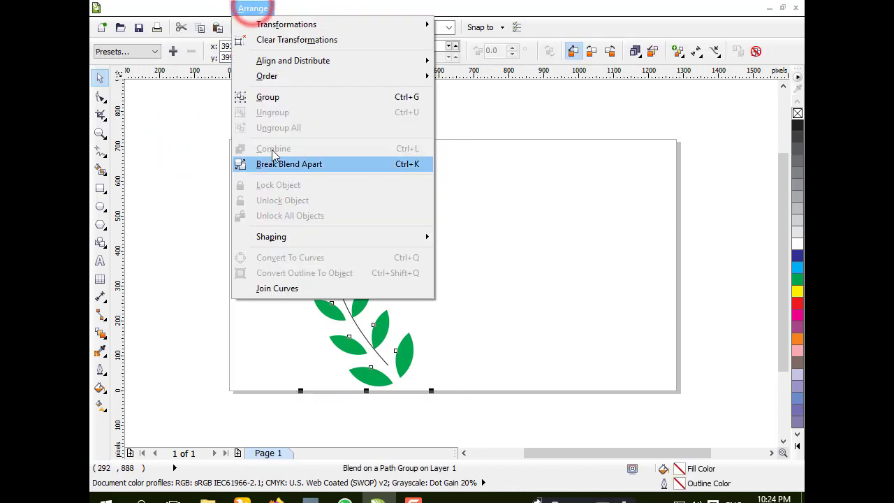
click(281, 165)
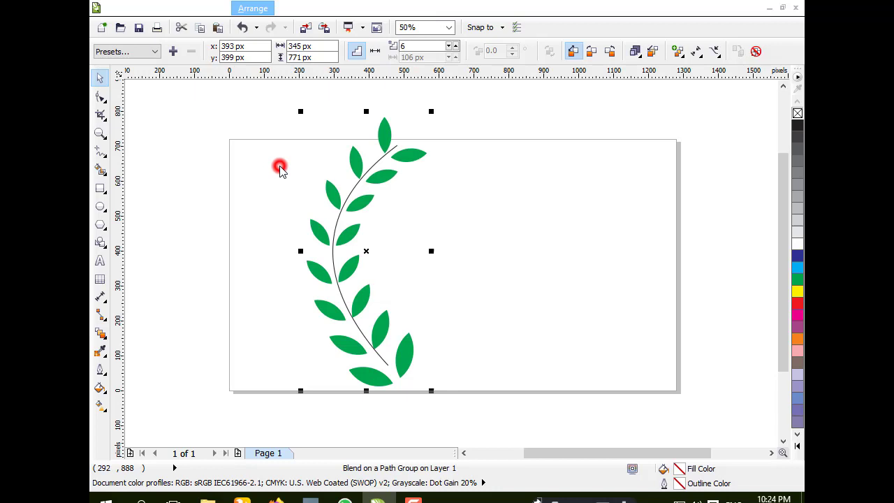
click(192, 180)
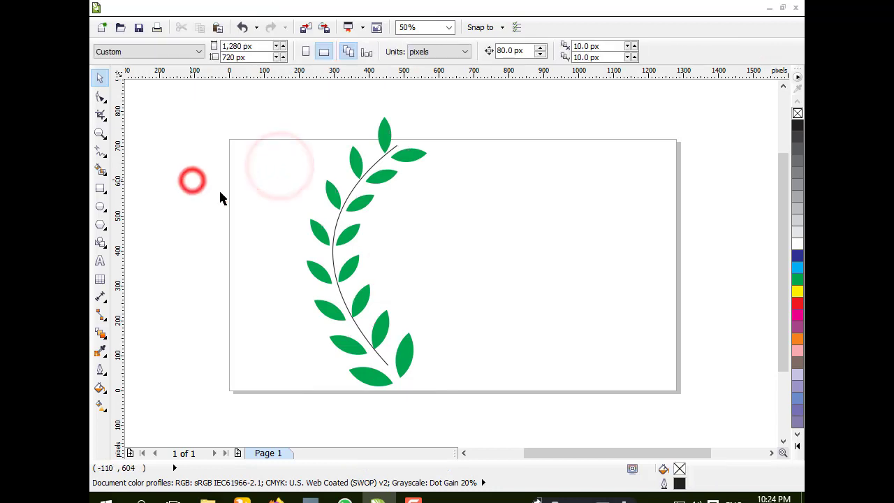
Step: Select the stem curve, zoom in, and reshape it by adjusting its top node and nudging its bottom end node
click(334, 231)
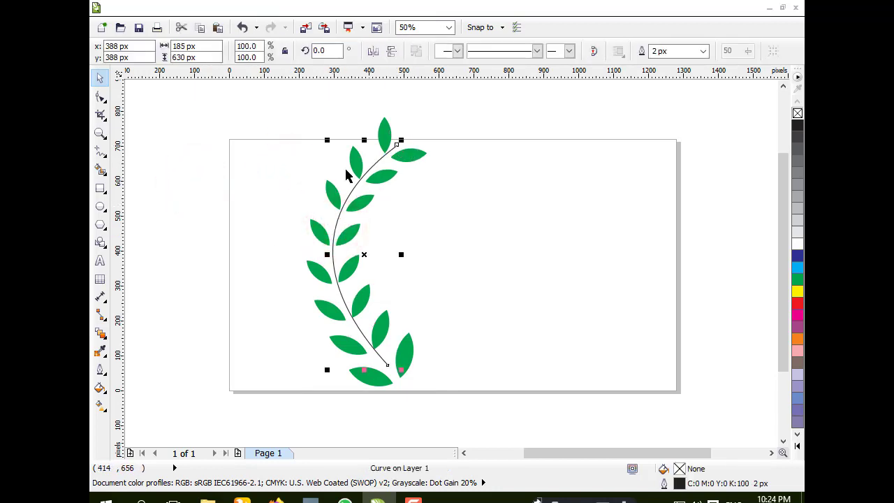
click(100, 95)
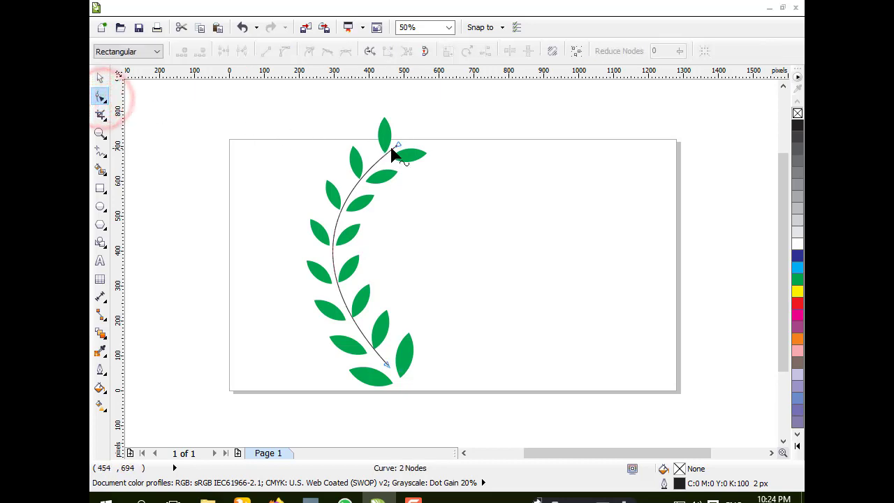
click(100, 133)
drag(304, 107, 484, 386)
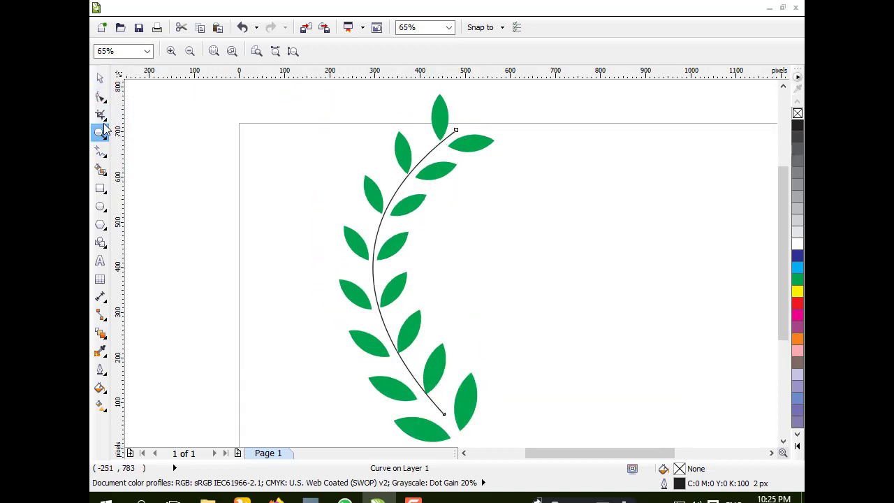
click(100, 98)
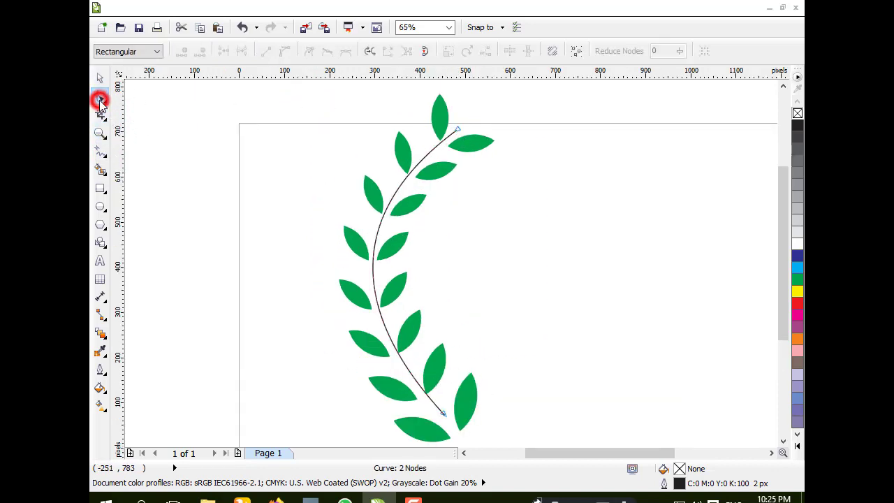
click(455, 130)
drag(455, 133, 458, 132)
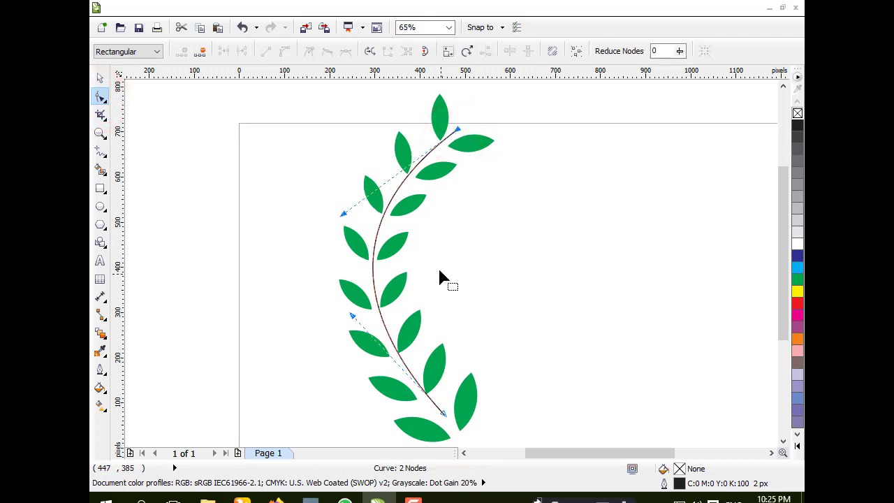
drag(445, 415, 434, 417)
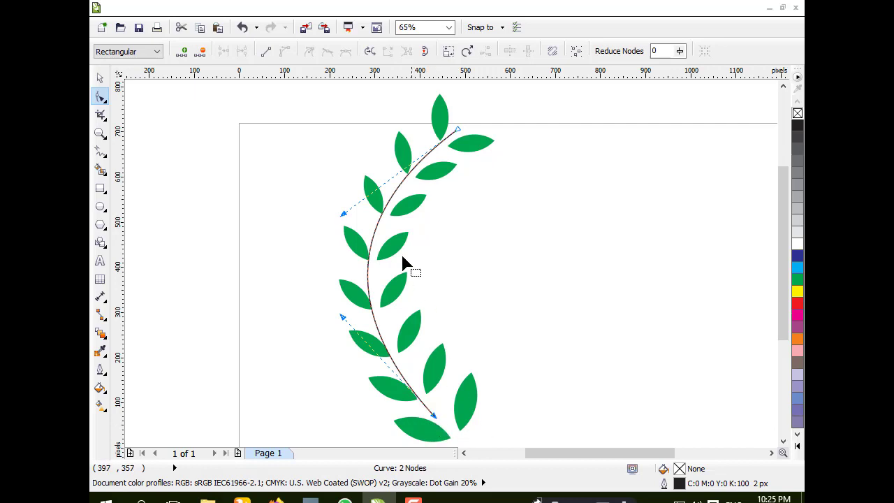
Step: Duplicate the stem curve and offset the copy slightly to form a second, parallel stem line
click(100, 77)
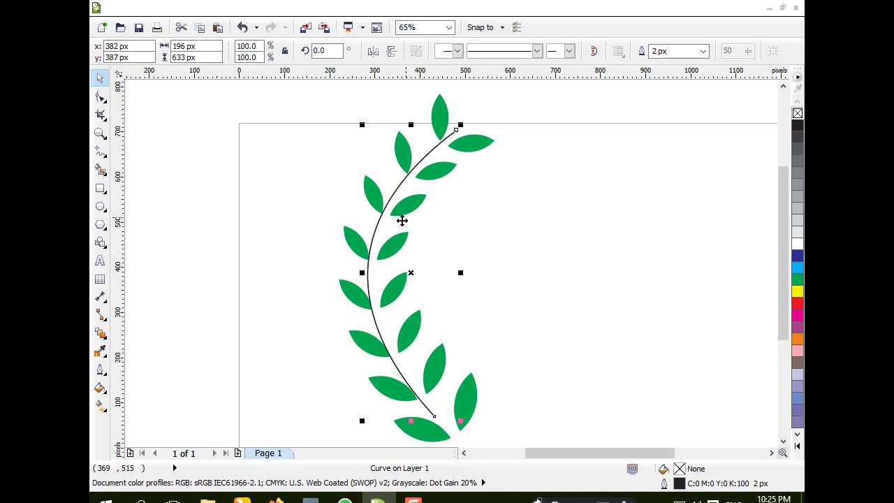
drag(378, 225, 388, 228)
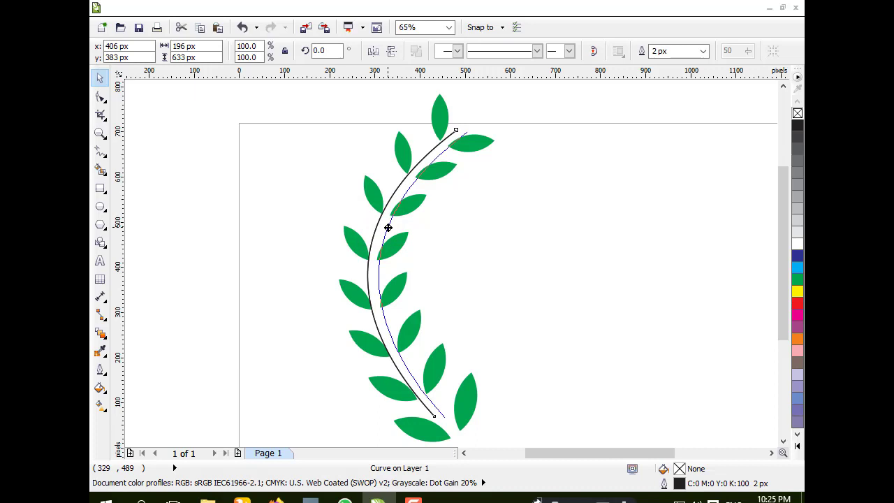
drag(384, 228, 387, 229)
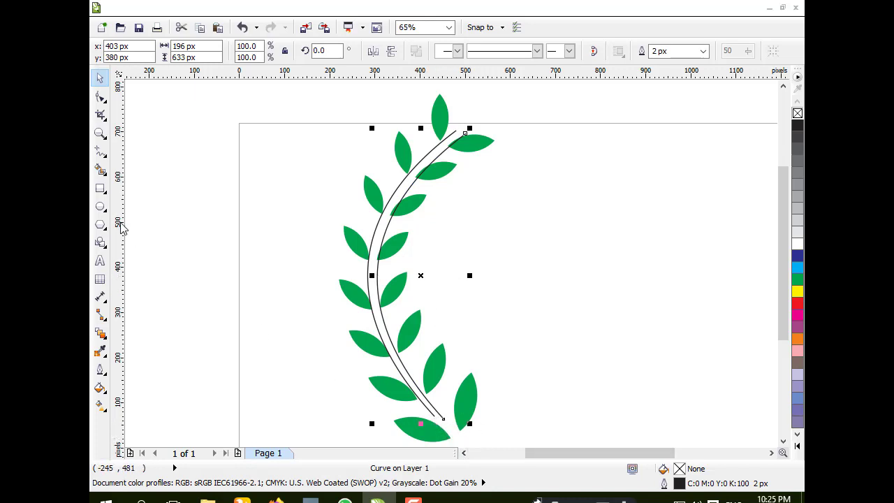
Step: Zoom into the stem's base, extend both stem lines downward with the Freehand tool and join their ends
click(100, 132)
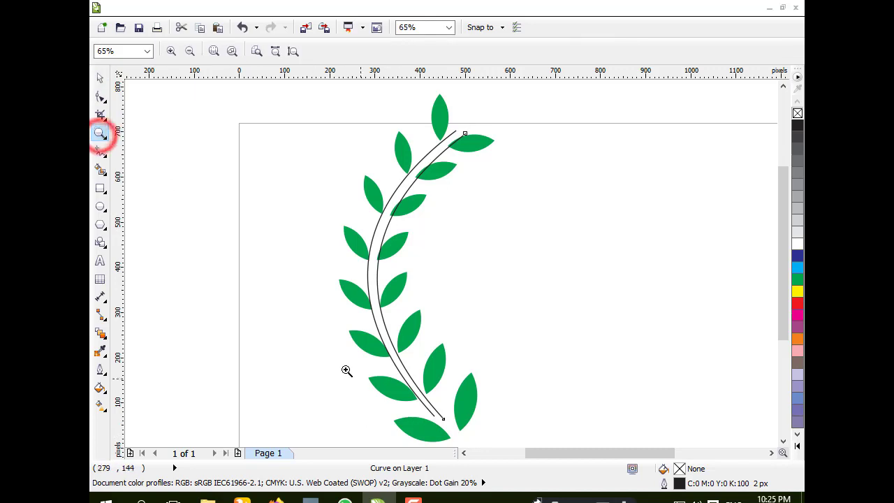
drag(346, 369, 562, 403)
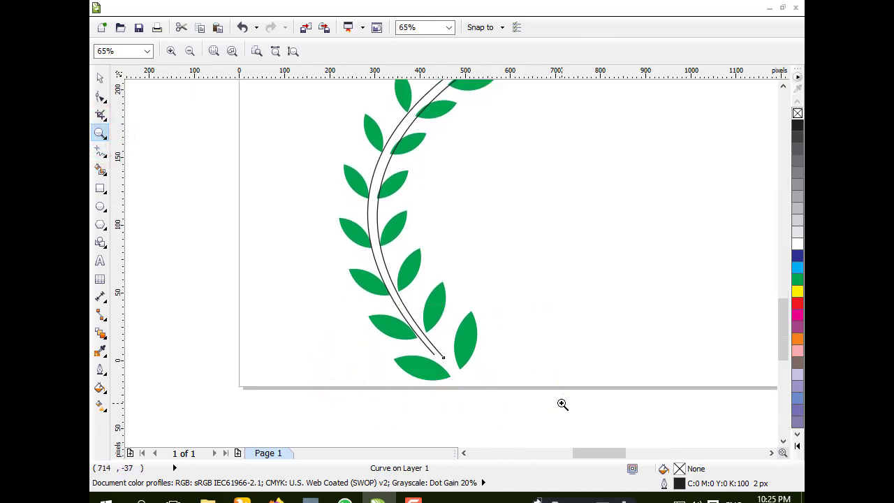
click(100, 151)
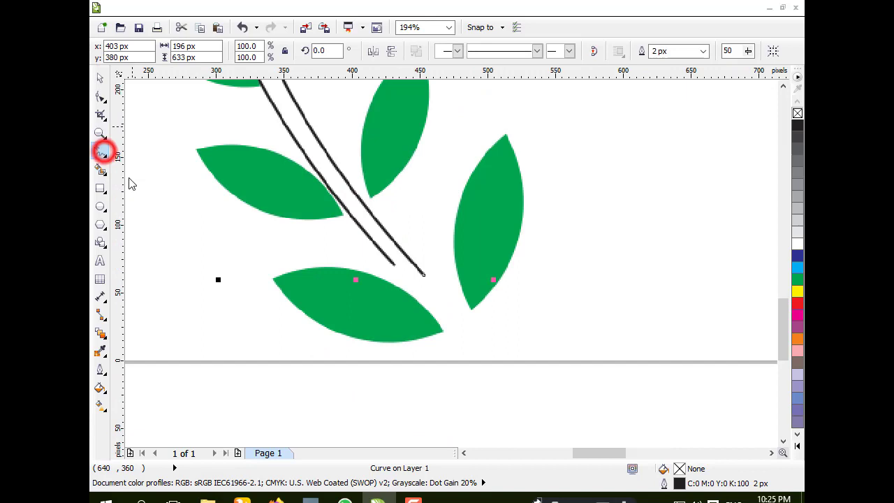
click(423, 274)
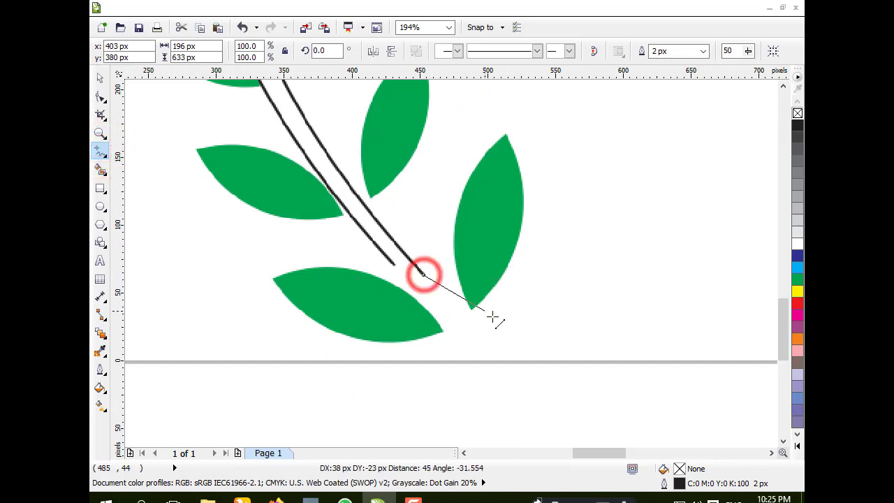
click(548, 370)
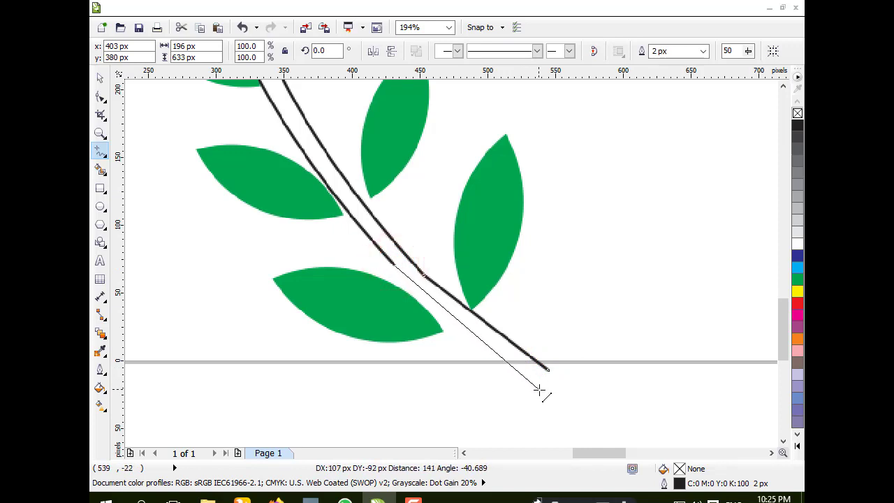
click(542, 390)
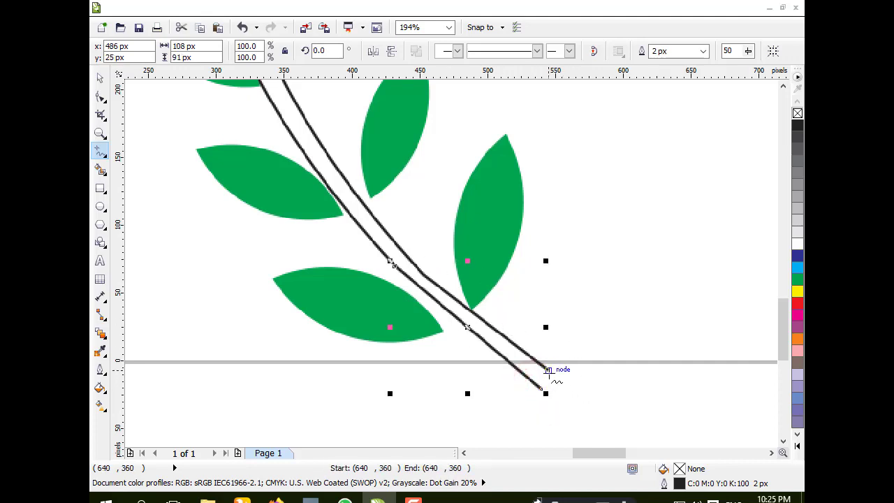
click(548, 369)
click(542, 388)
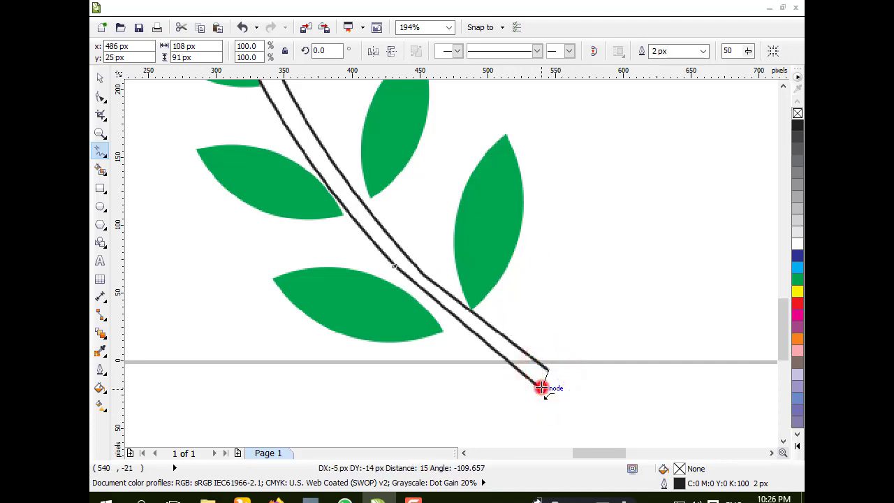
Step: Convert the closing segment at the stem's base to a curve and bend it outward to round the tip
click(98, 99)
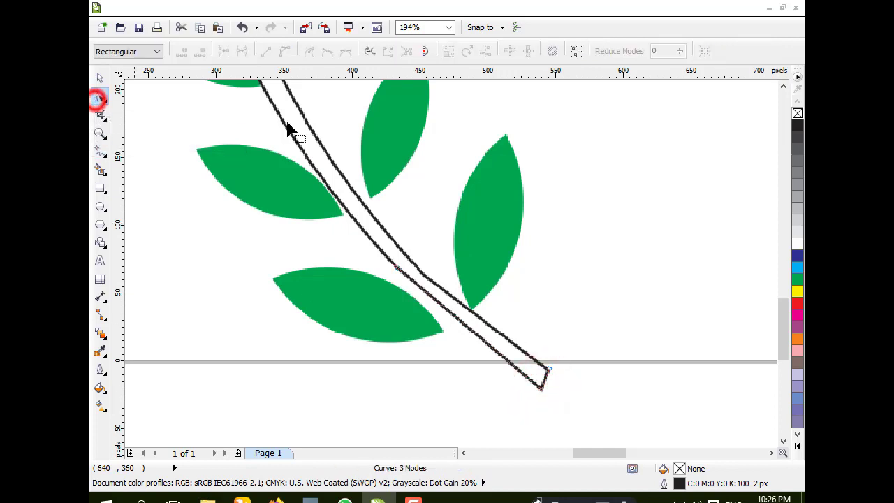
right_click(548, 382)
click(596, 206)
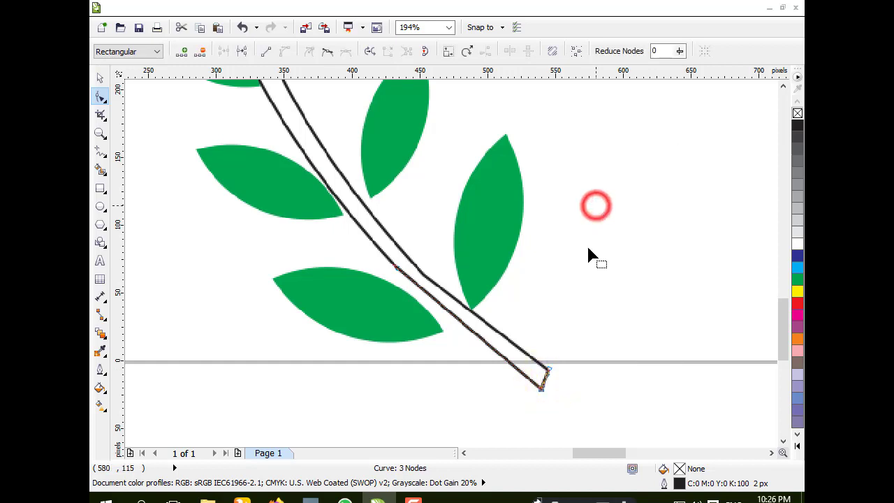
drag(546, 381, 571, 403)
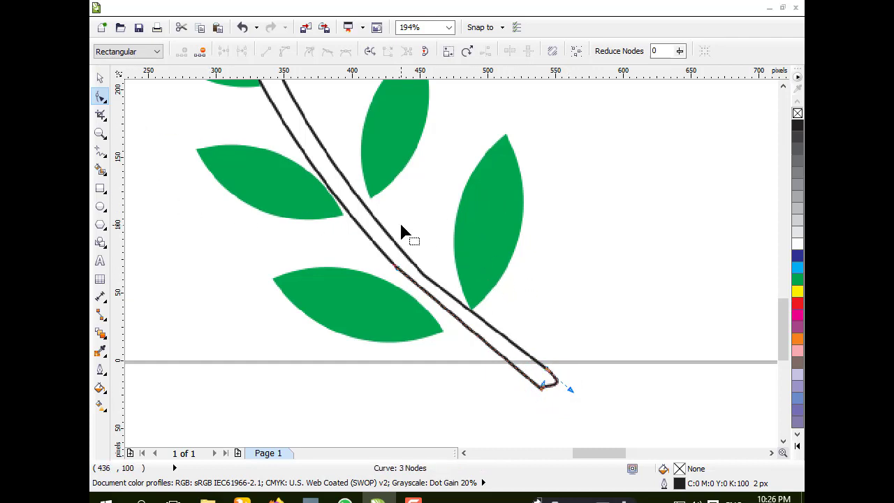
Step: Scroll up to the stem's top and extend the outer stem line upward past the top leaf
scroll(401, 230, down, 2)
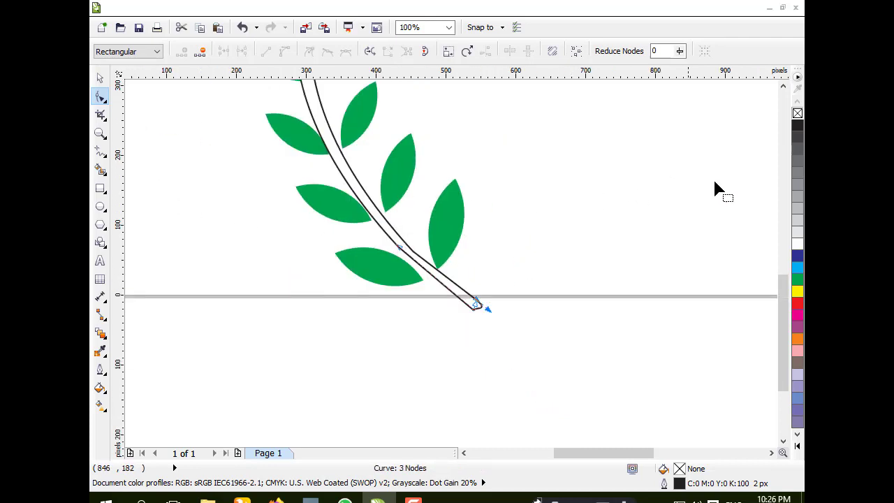
drag(790, 300, 800, 179)
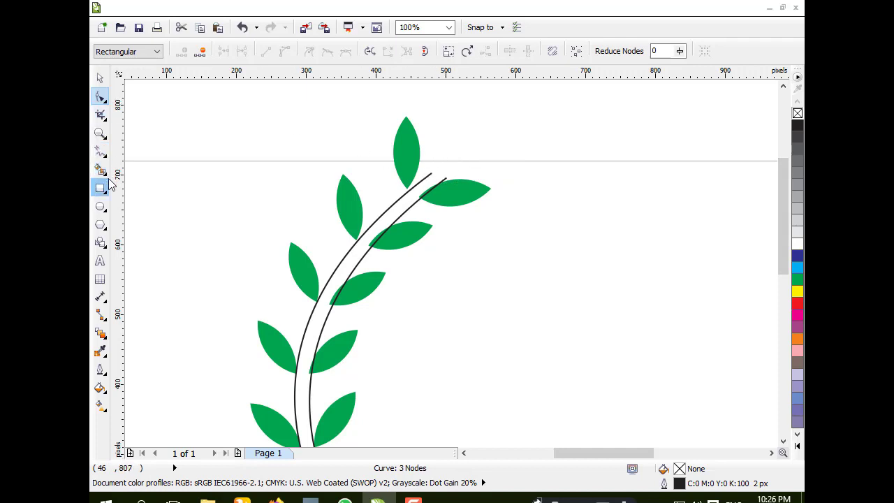
click(100, 150)
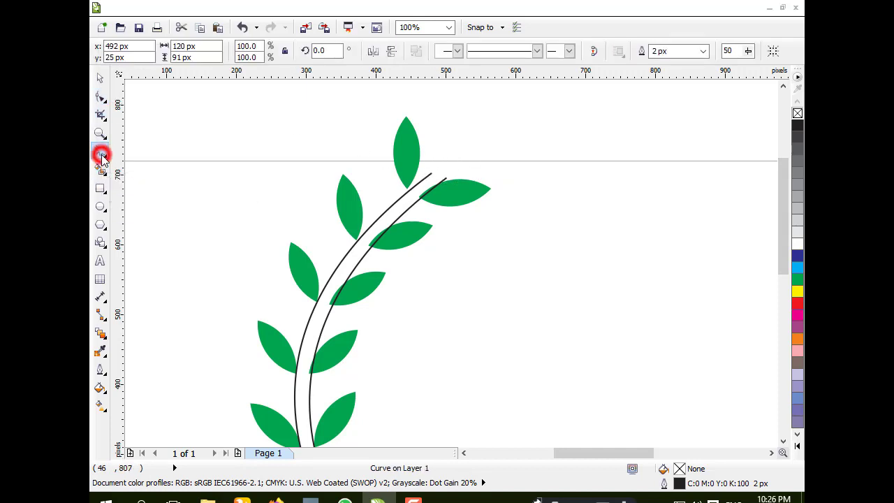
click(431, 172)
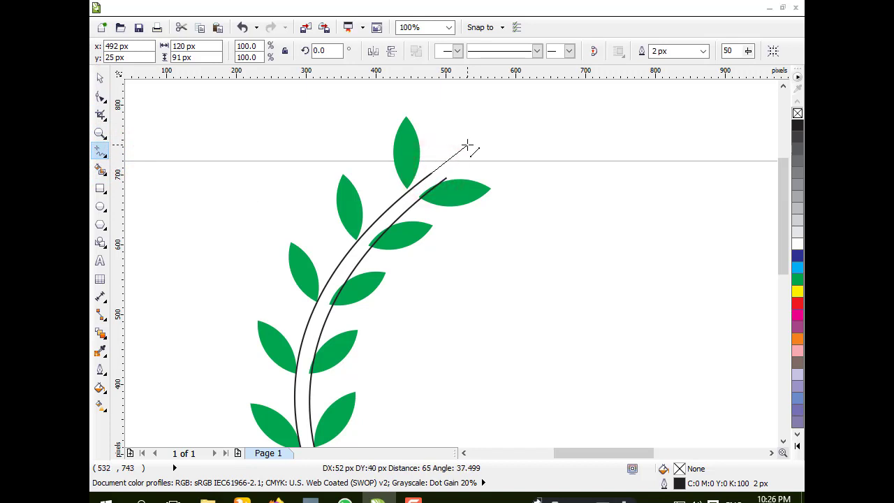
click(467, 144)
click(513, 162)
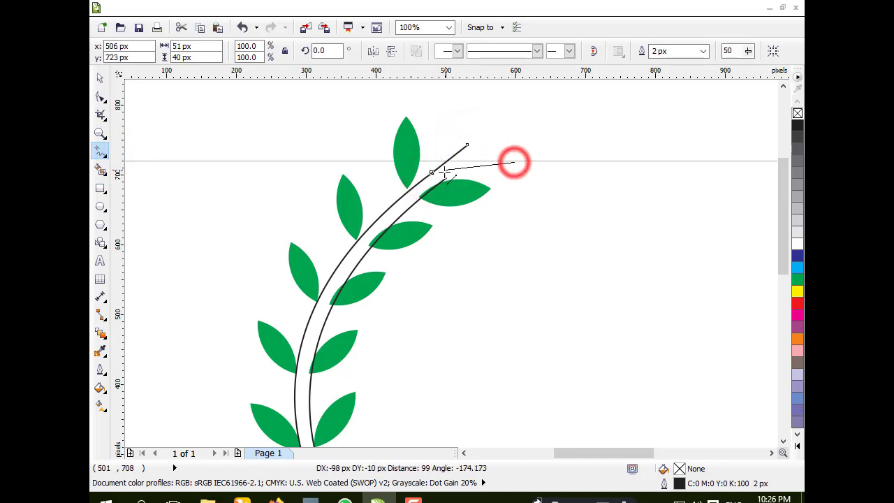
click(498, 164)
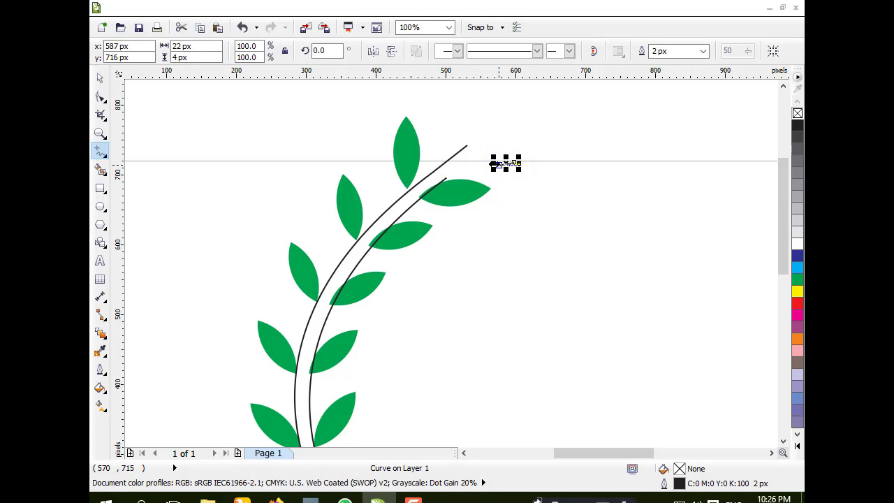
click(100, 76)
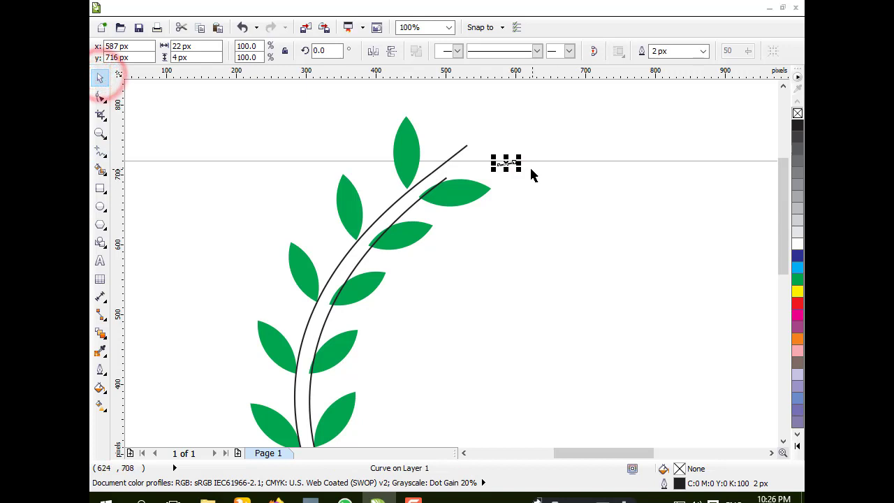
key(Delete)
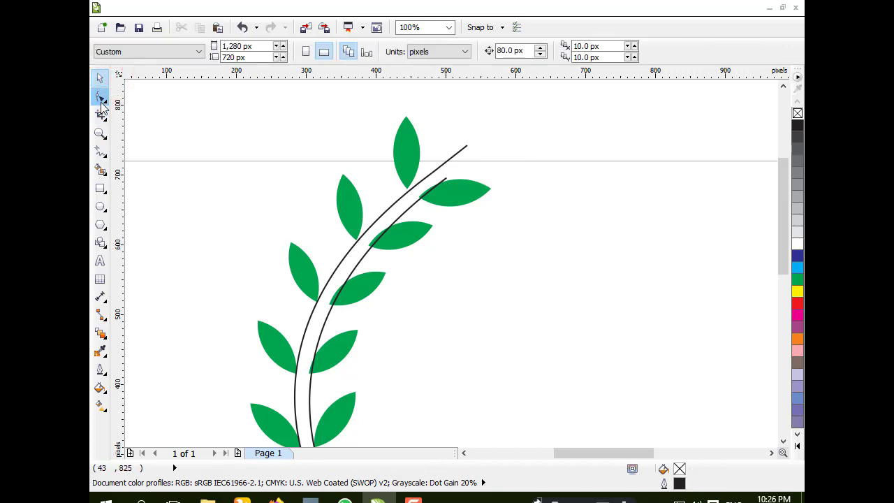
Step: Extend the inner stem line upward with the Freehand tool, then deselect it
click(102, 102)
click(100, 153)
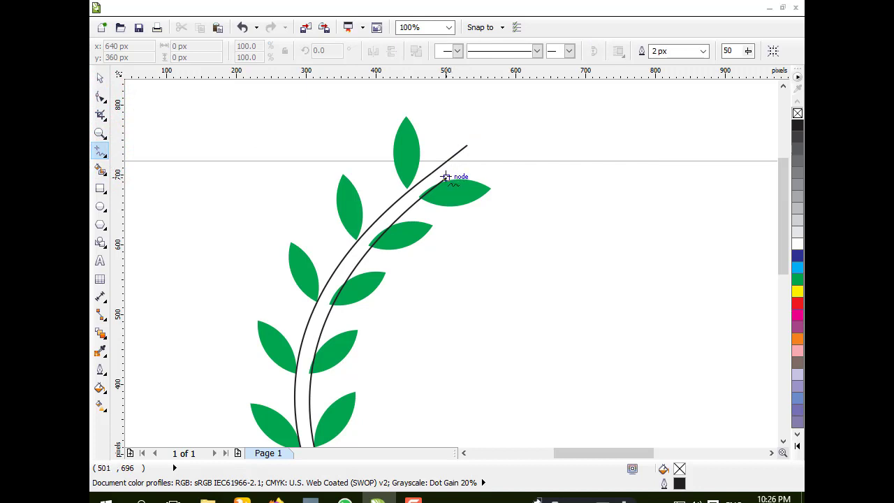
click(445, 177)
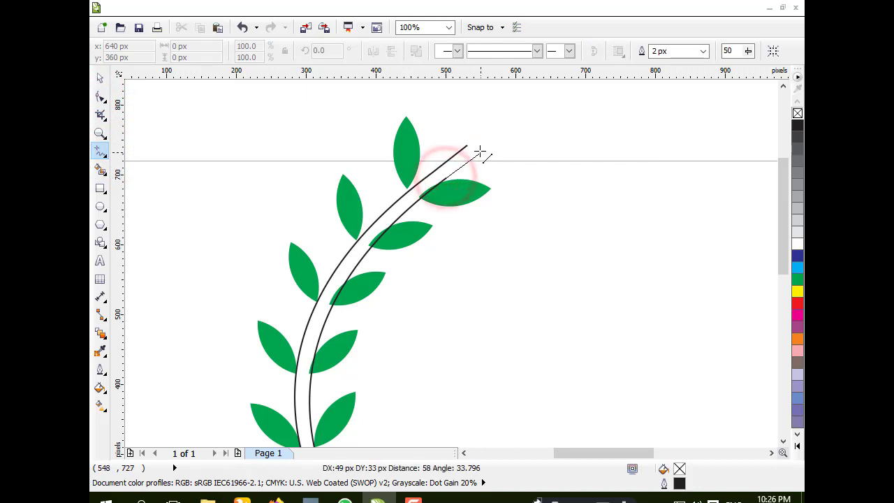
click(479, 151)
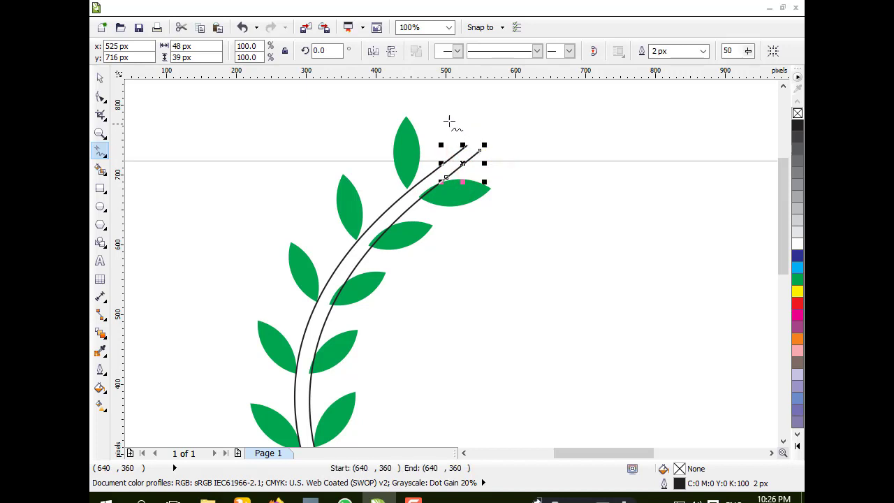
click(99, 78)
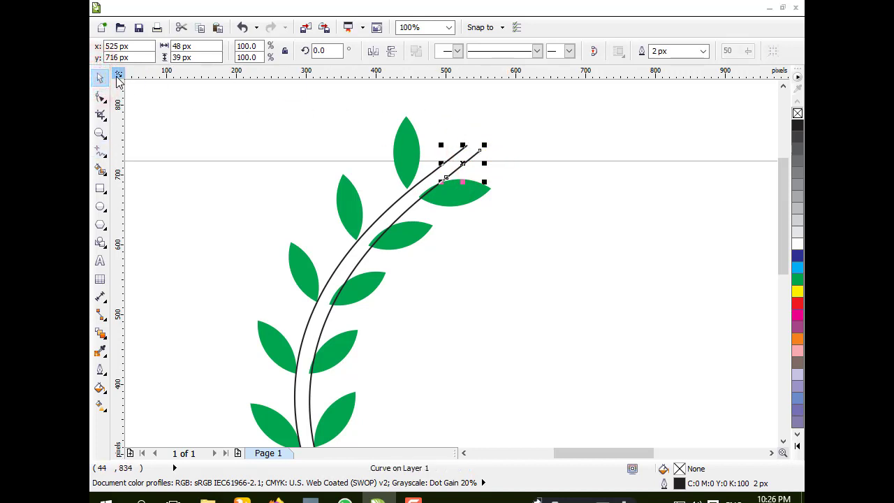
click(216, 121)
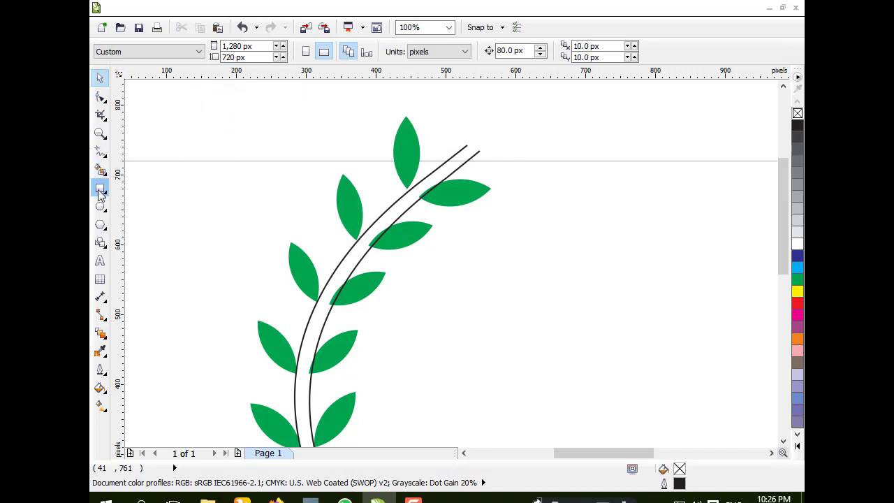
Step: Draw a short line joining the two top ends of the stem lines to close the tip
click(99, 152)
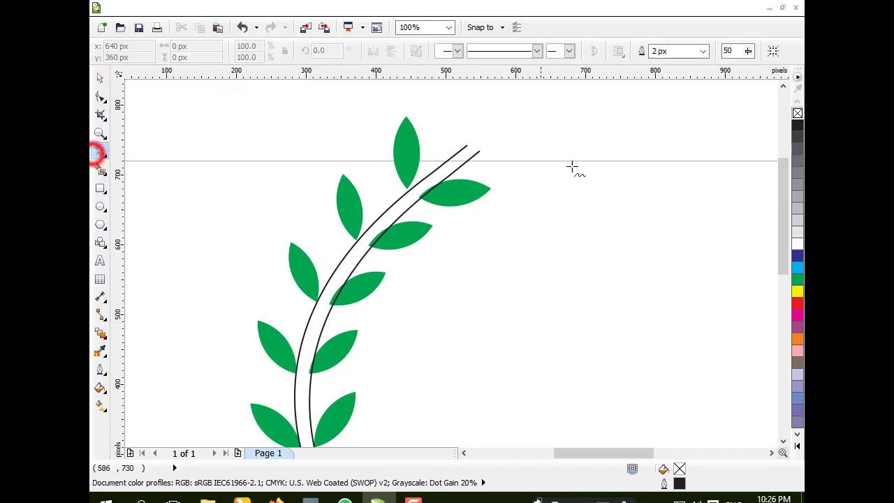
click(467, 145)
click(480, 147)
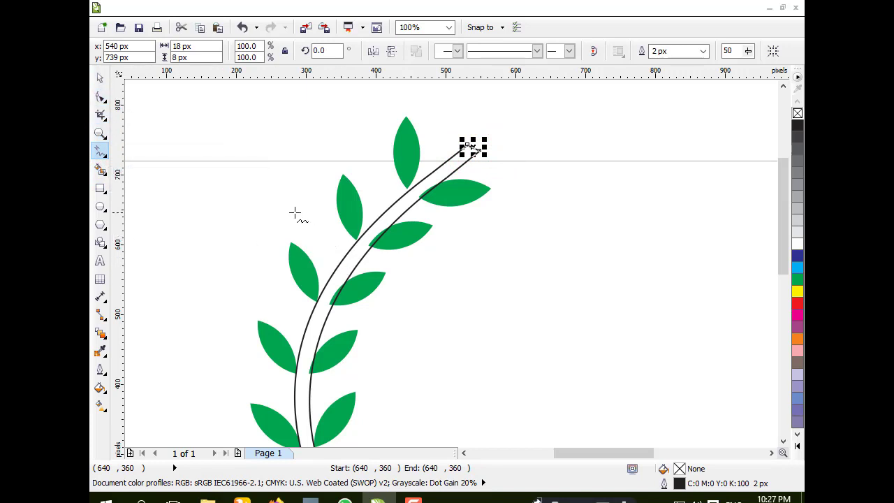
click(100, 77)
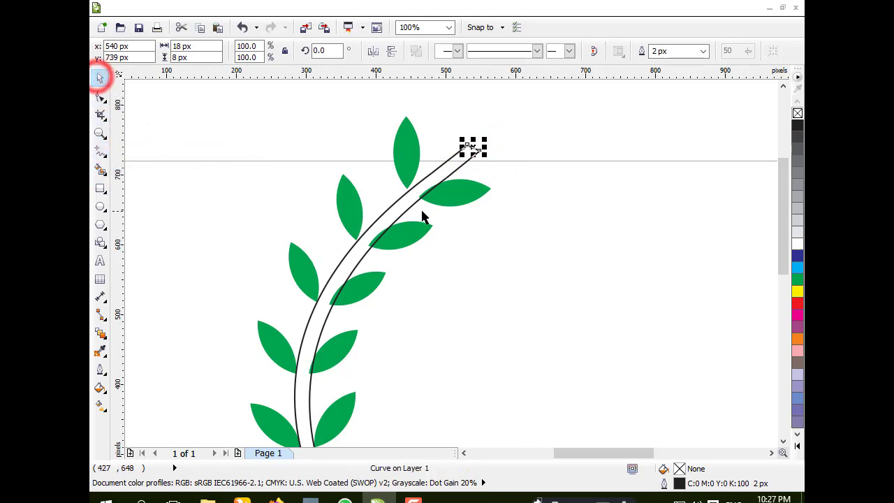
Step: Move the top pair of leaves away from the stem and ungroup them
click(408, 155)
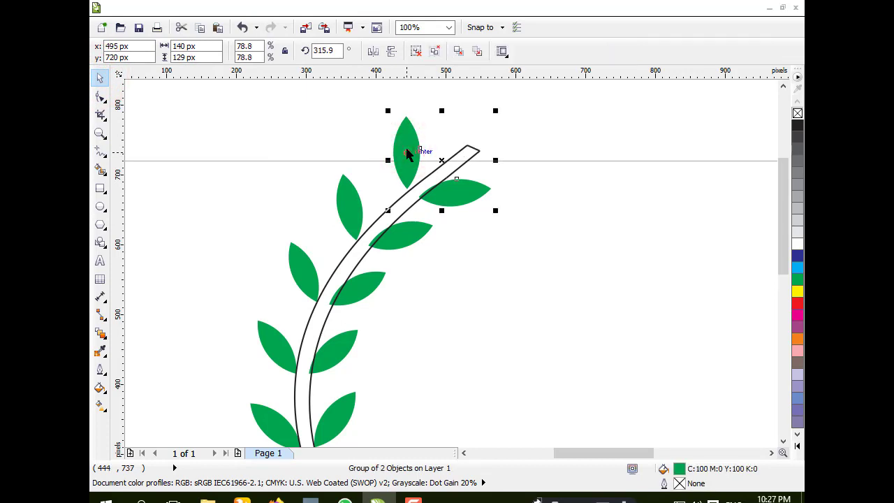
click(333, 125)
drag(407, 150, 597, 151)
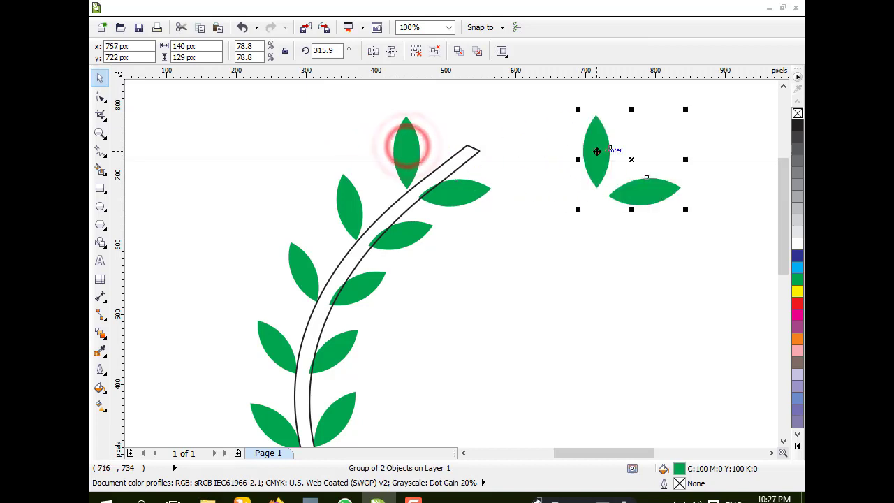
right_click(635, 190)
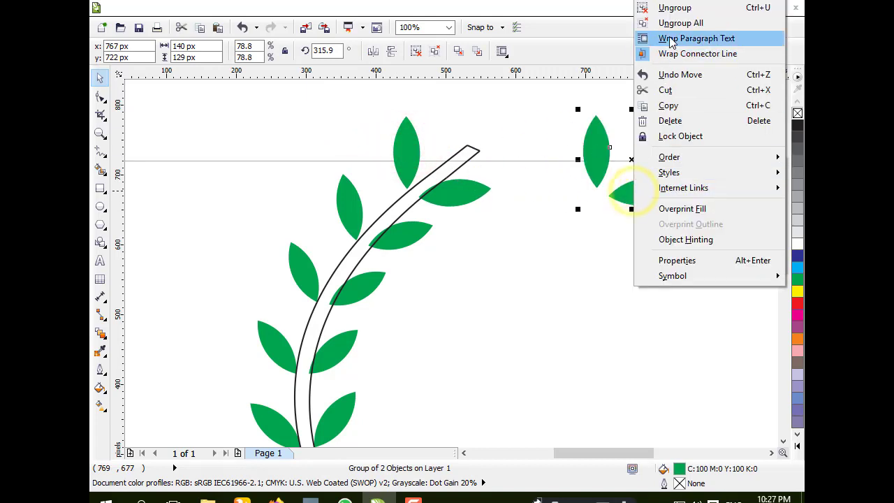
click(689, 9)
click(583, 284)
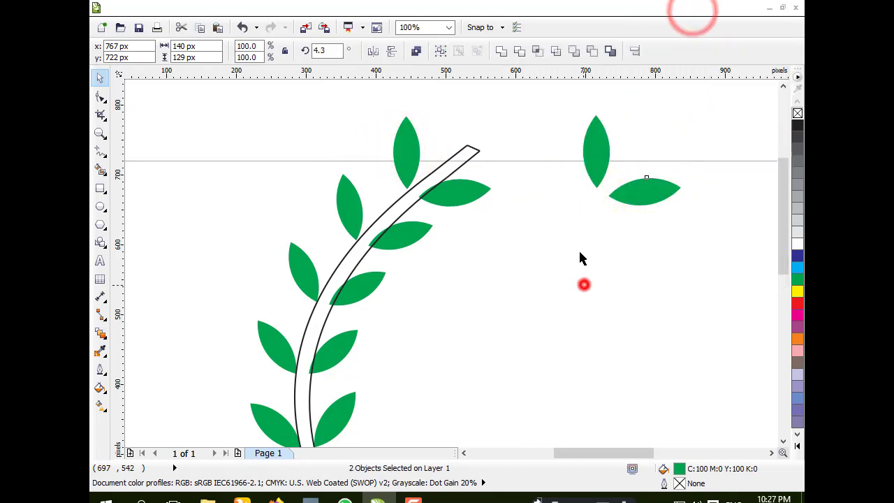
Step: Place the upright leaf at the stem's tip, rotating it to lean along the stem
drag(594, 156, 472, 113)
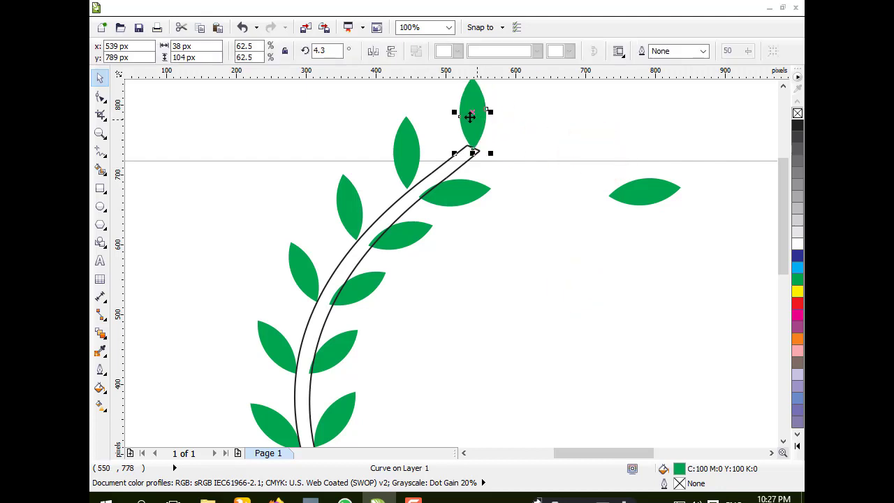
click(472, 113)
drag(491, 151, 462, 158)
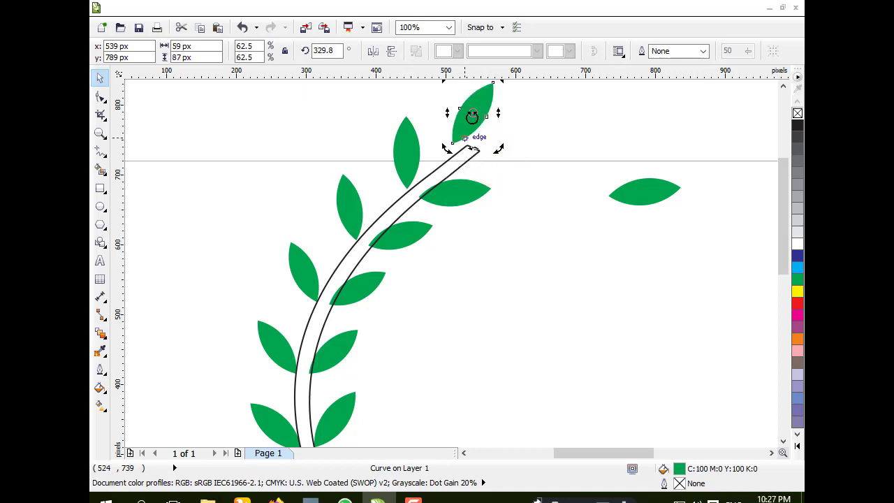
click(351, 117)
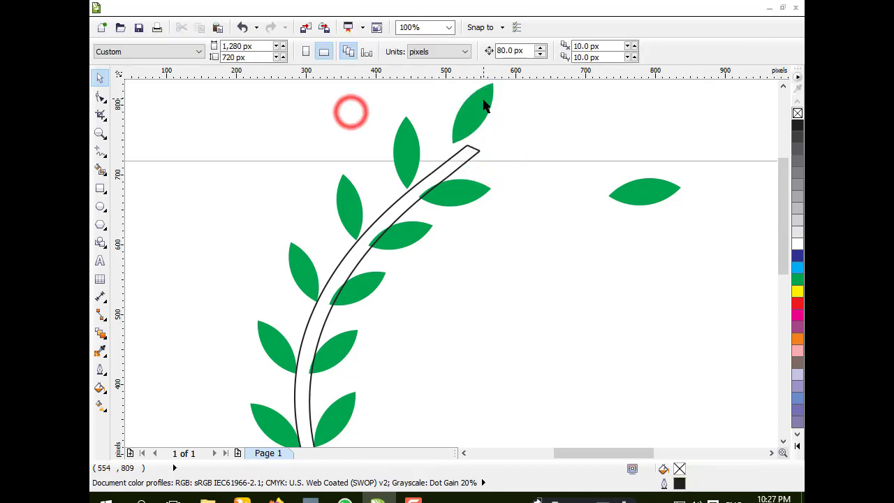
drag(479, 100, 498, 110)
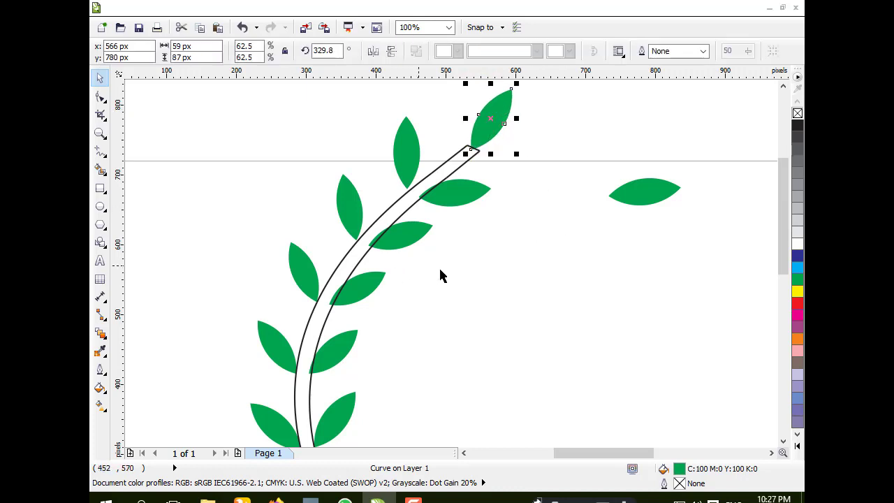
Step: Delete the leftover leaf beside the vine
scroll(432, 271, down, 1)
scroll(472, 273, down, 1)
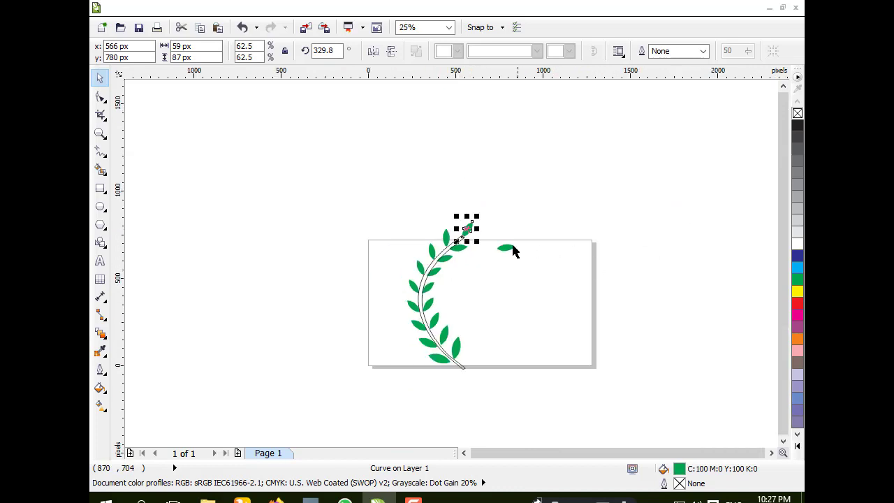
click(507, 247)
click(701, 261)
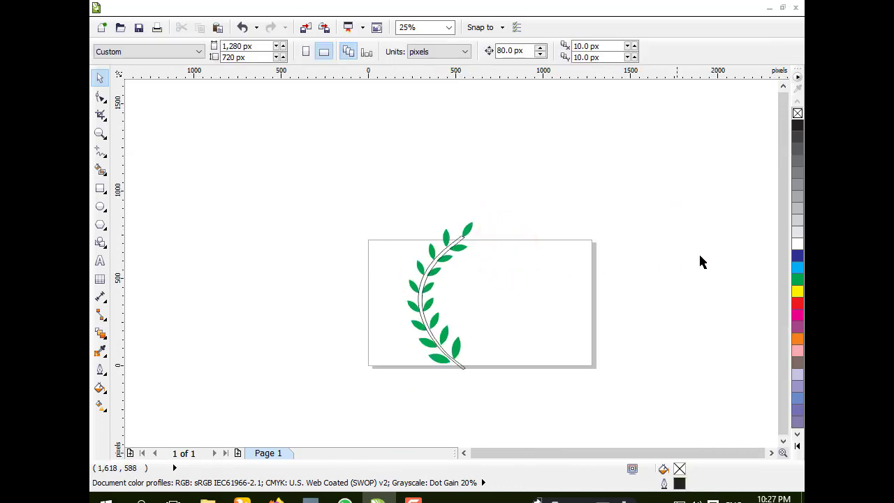
Step: Smart Fill the area between the stem lines green and remove its outline
click(98, 170)
click(100, 133)
drag(310, 189, 528, 405)
click(100, 169)
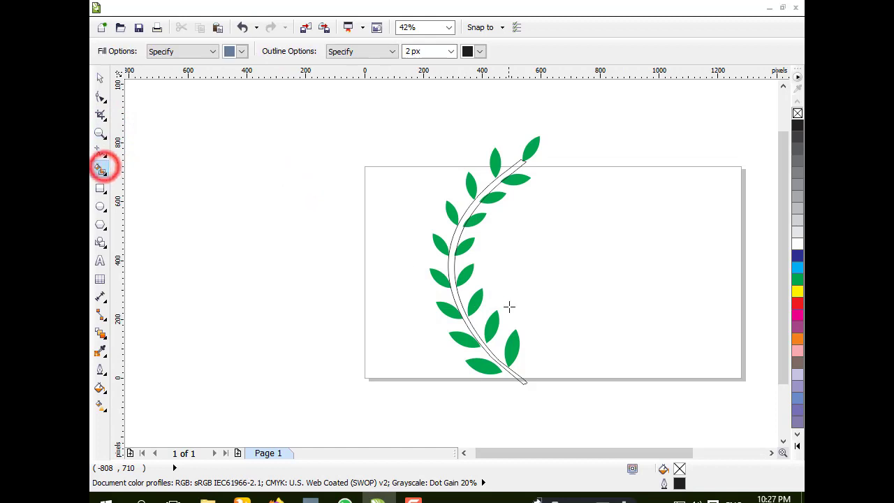
click(451, 266)
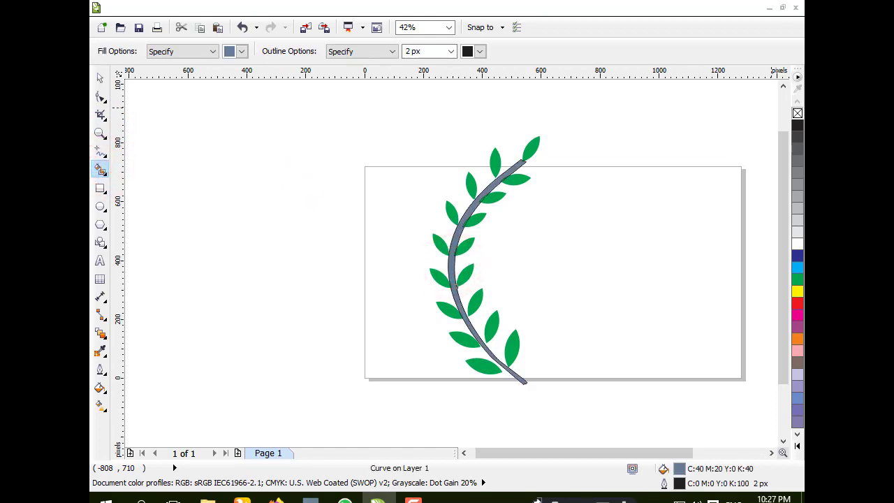
click(798, 280)
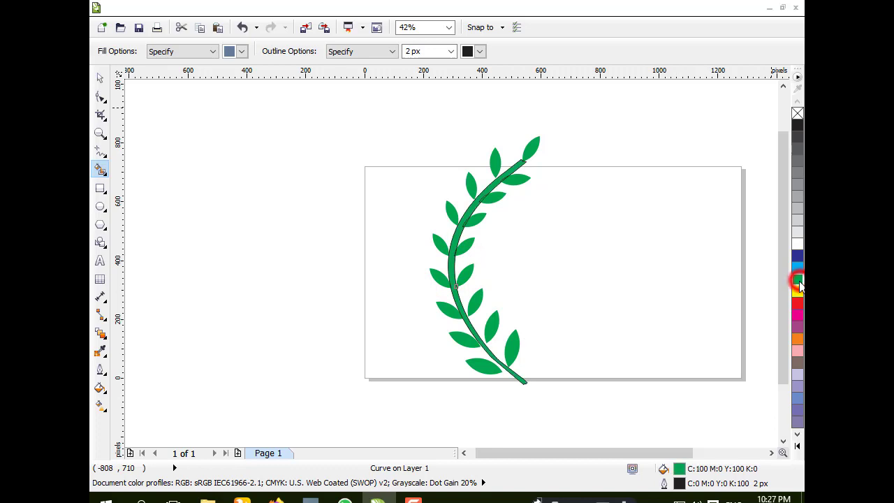
right_click(797, 114)
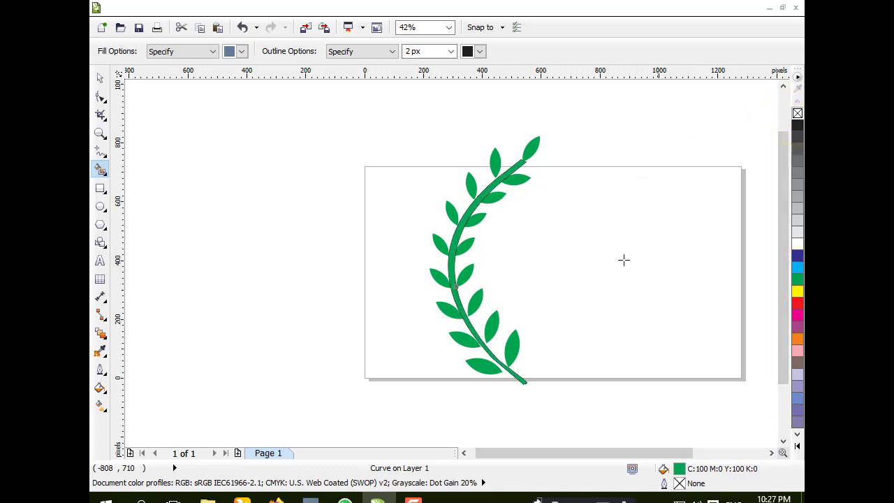
Step: Apply a Smart Fill to the empty area around the vine, then undo it
click(284, 204)
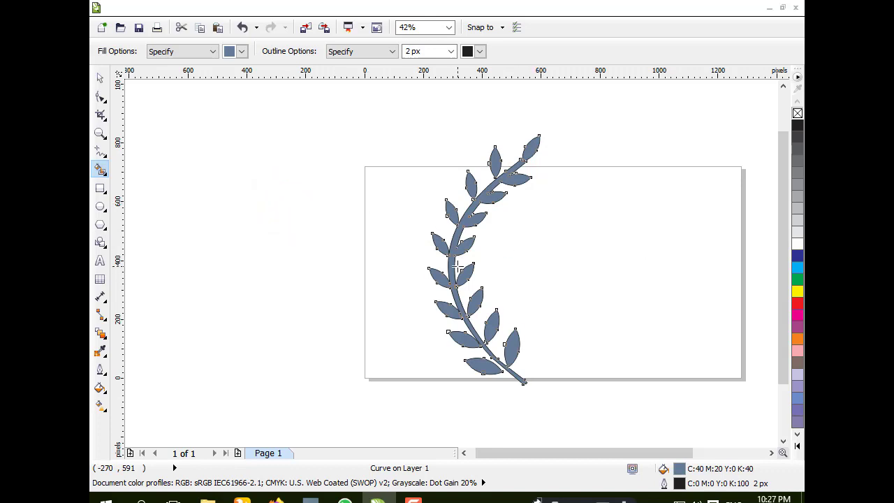
key(ctrl+z)
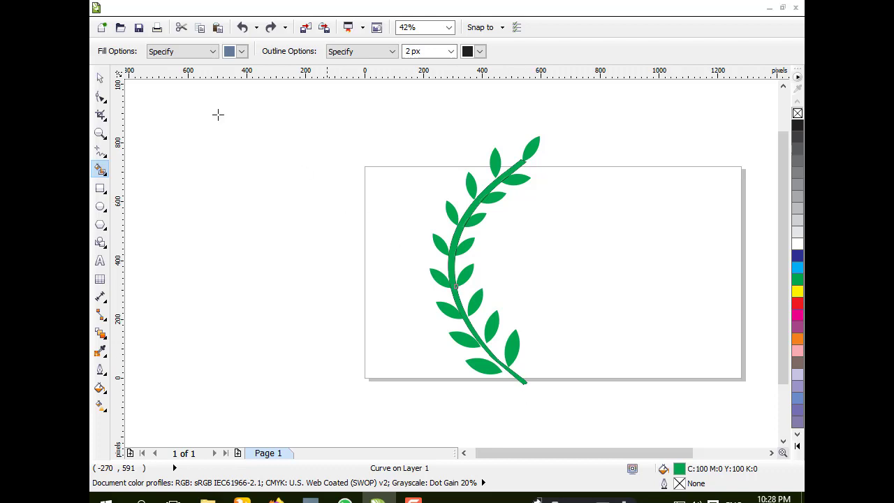
Step: Select all the leaves and the stem and group them into one vine
click(100, 78)
drag(400, 131, 612, 410)
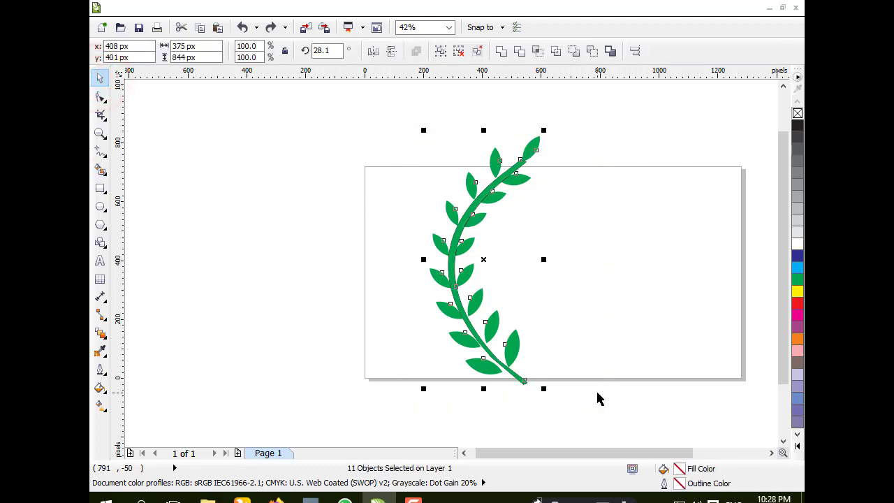
key(ctrl+g)
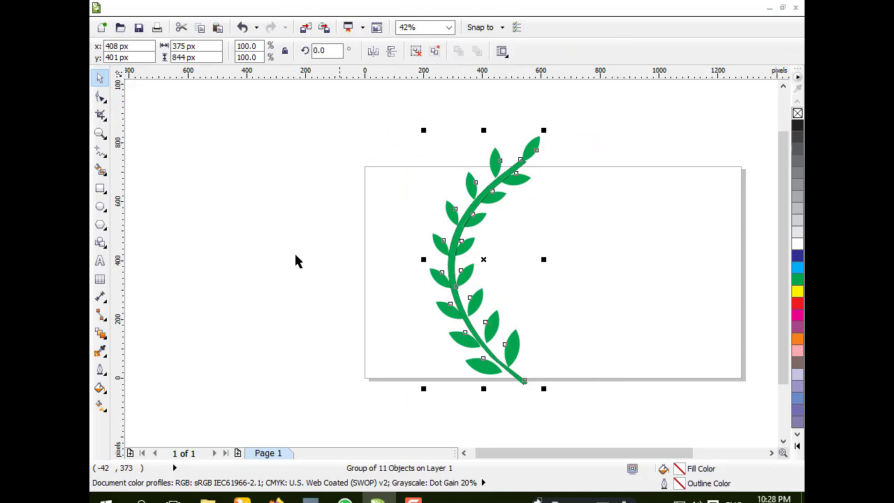
click(260, 232)
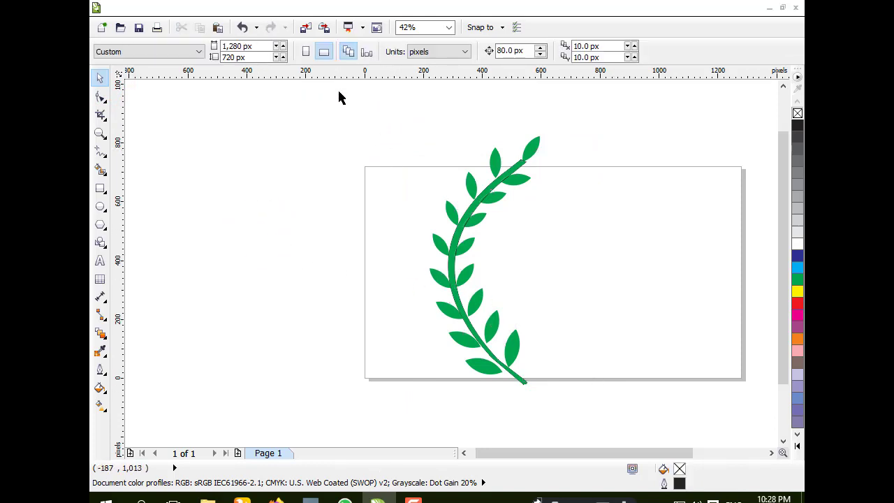
Step: Duplicate the vine, mirror the copy horizontally and move it right to form a wreath
click(465, 209)
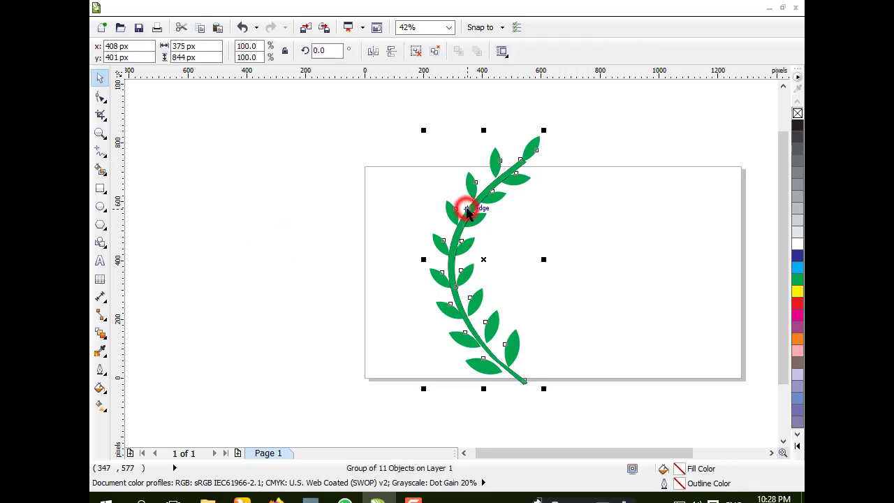
key(ctrl+c)
key(ctrl+v)
click(373, 52)
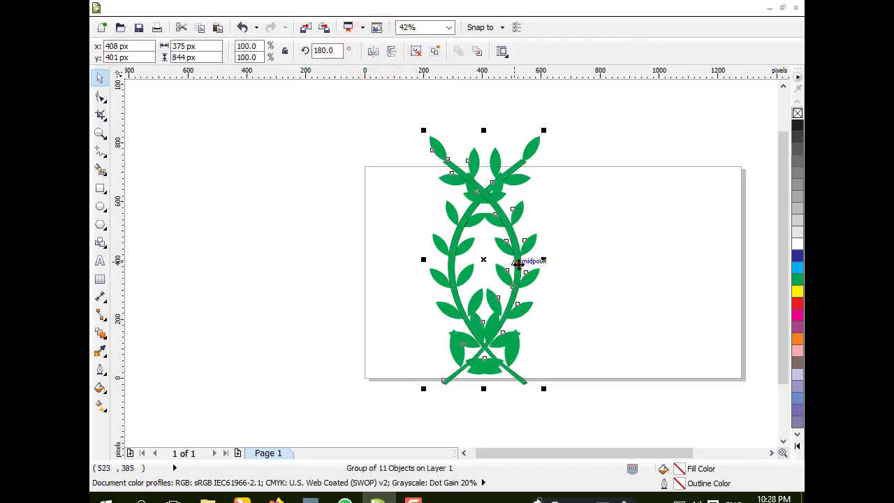
drag(522, 269, 709, 275)
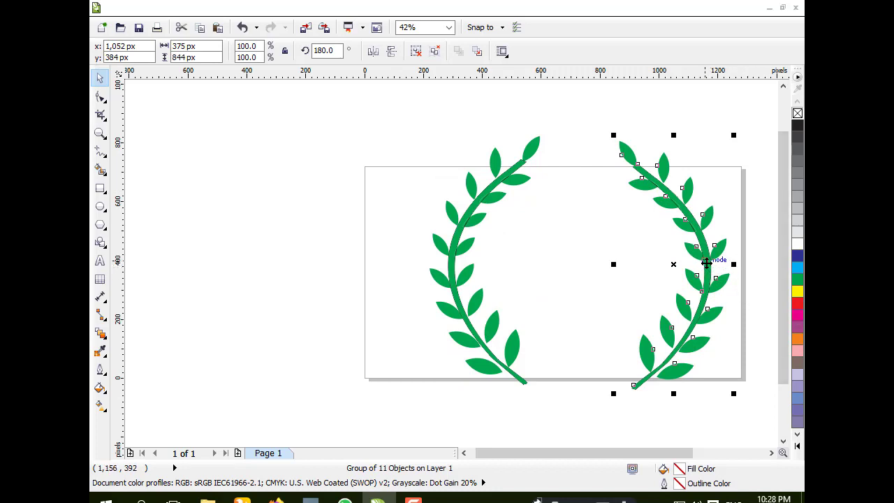
click(289, 193)
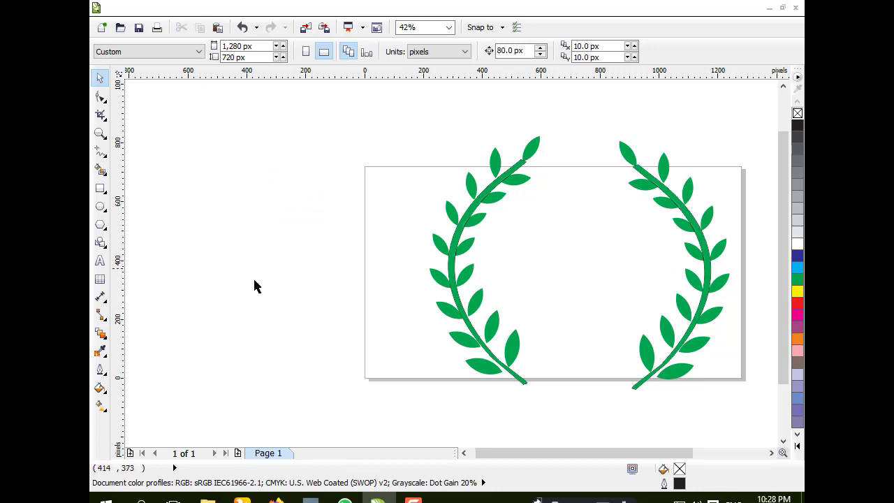
Step: Draw a circle about 553 px wide between the two vines with the Ellipse tool
click(99, 206)
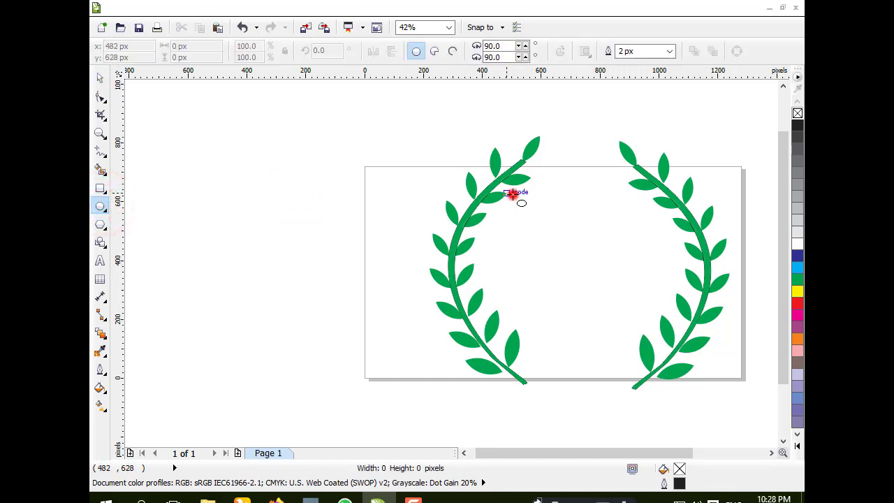
drag(510, 194, 673, 359)
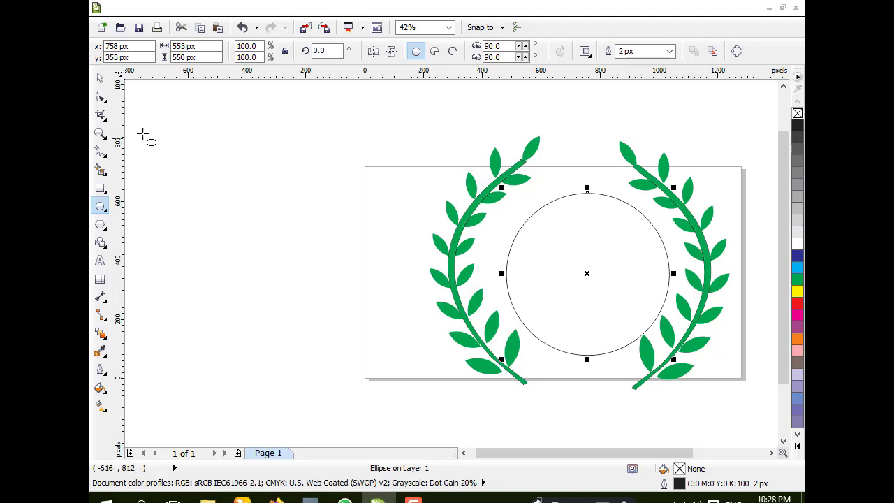
Step: Center the circle between the vines and enlarge it to about 626 px wide
click(100, 78)
click(581, 228)
drag(581, 229, 578, 222)
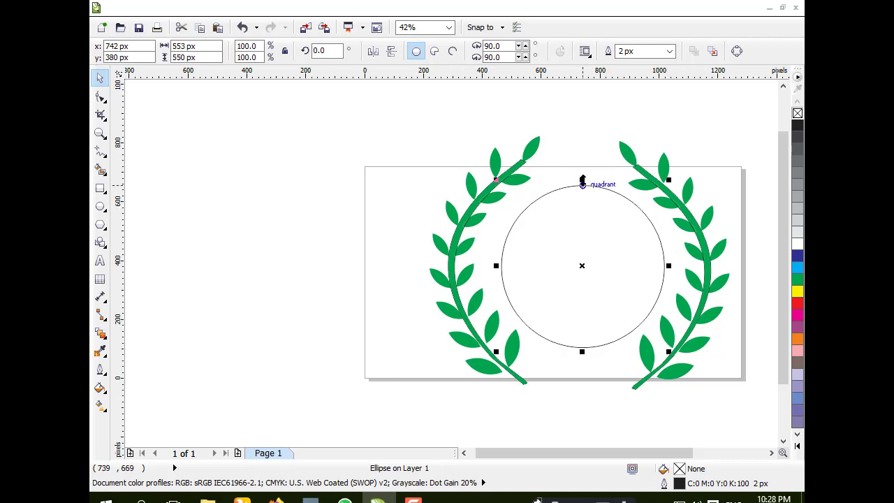
mouse_move(583, 180)
mouse_down()
mouse_move(580, 162)
mouse_move(583, 180)
mouse_up()
drag(495, 180, 477, 169)
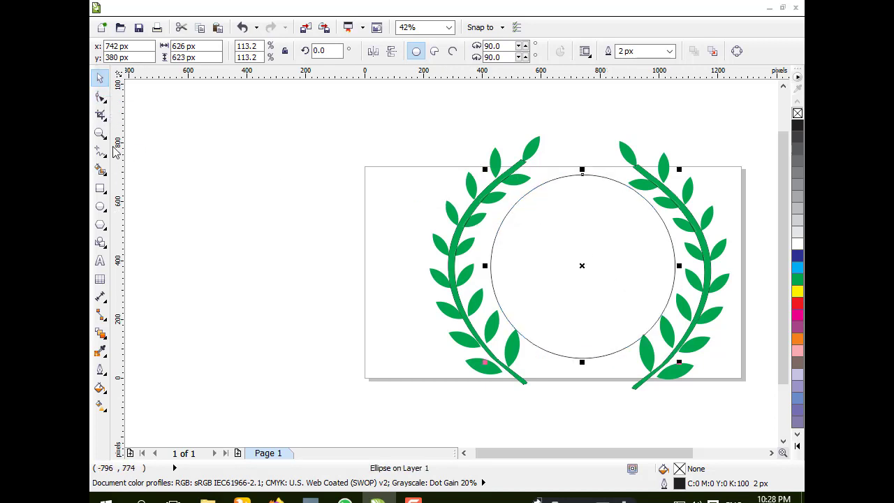
click(234, 180)
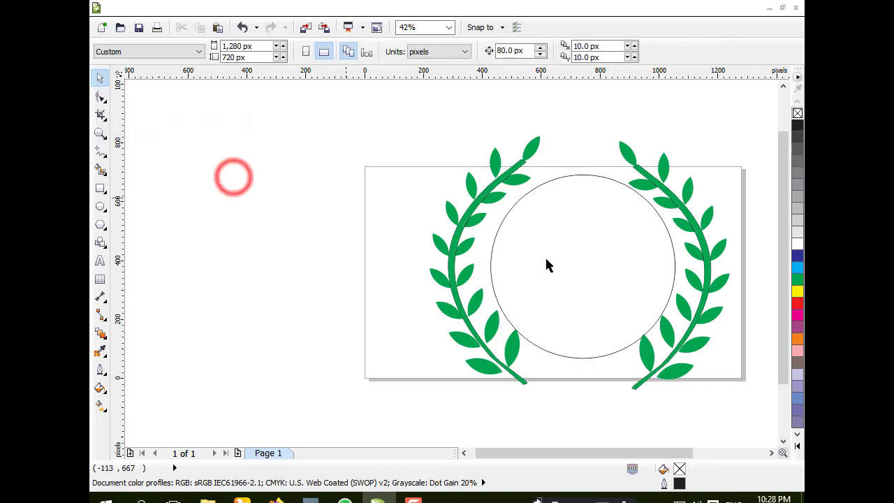
Step: Create two smaller concentric copies of the circle, about 458 px and 295 px wide
click(582, 250)
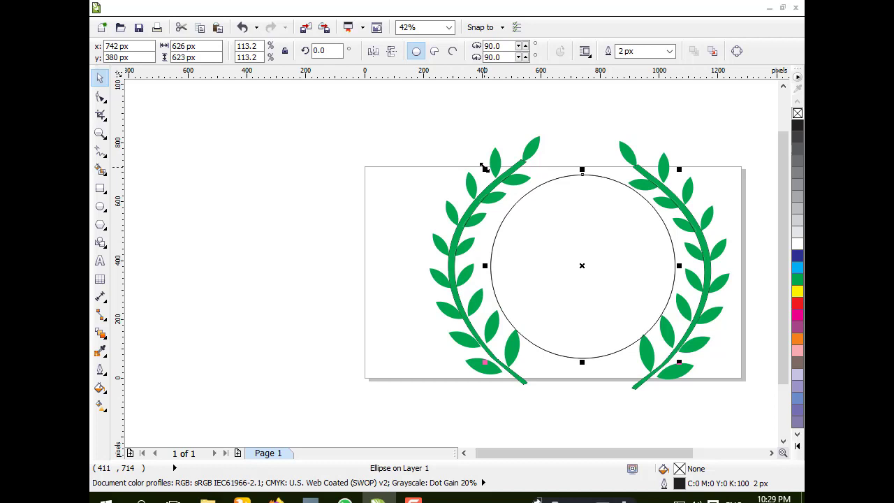
drag(484, 168, 498, 191)
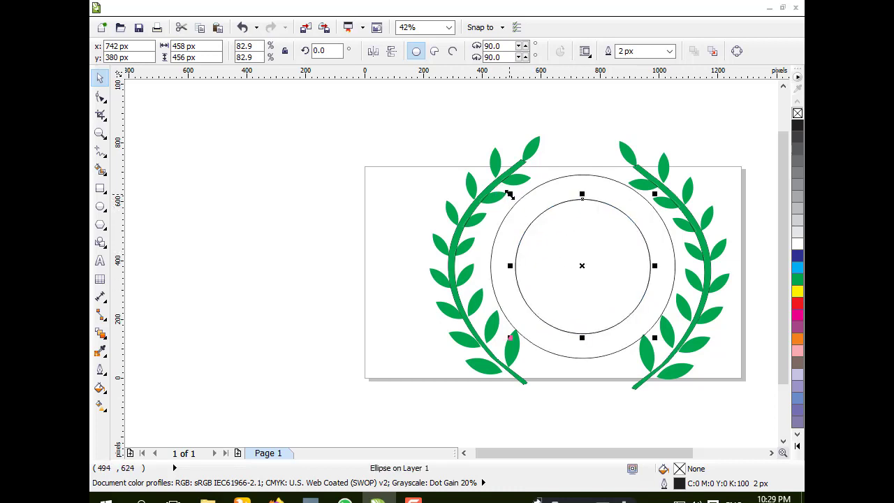
drag(509, 195, 525, 221)
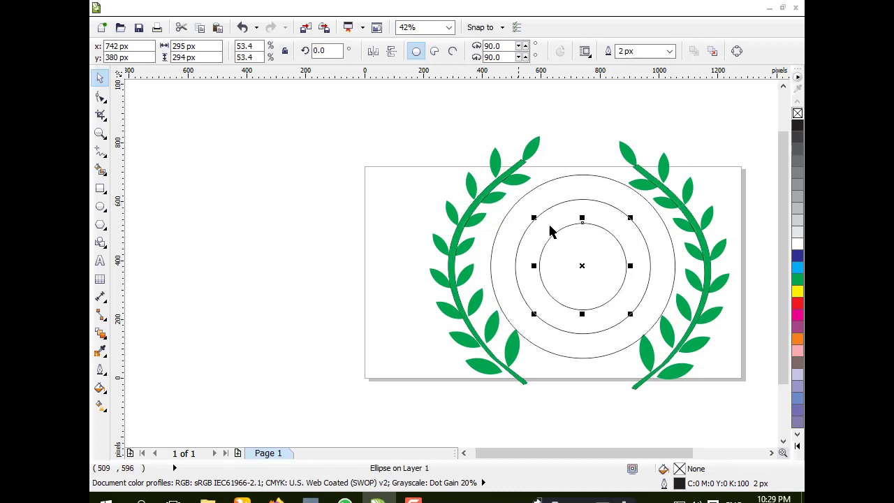
Step: Type AMR SERVICES along the middle circle's path with the Text tool
click(100, 260)
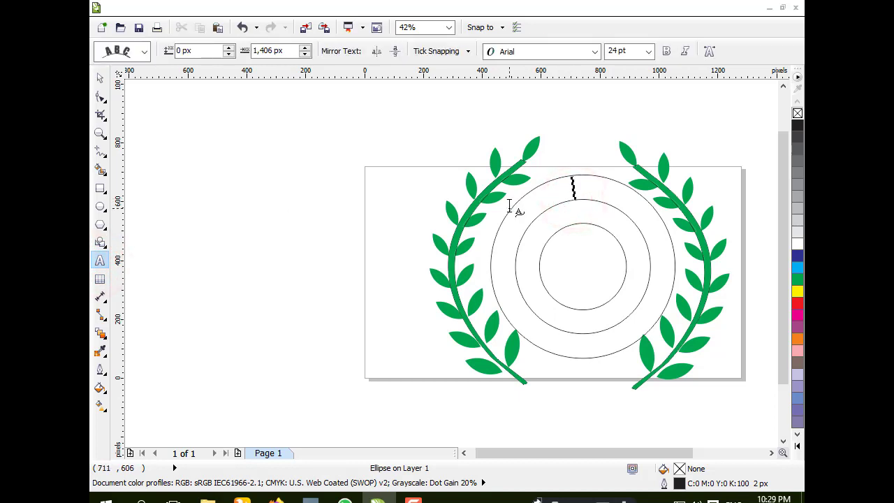
text(AMI)
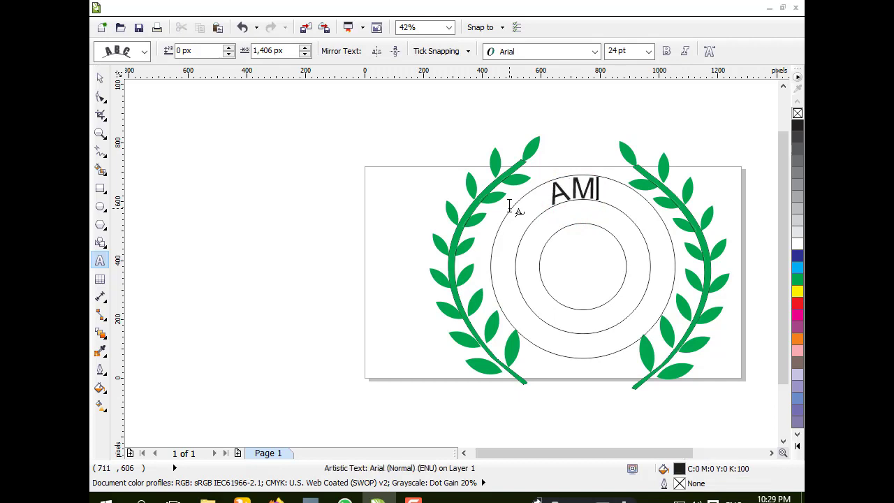
text(R)
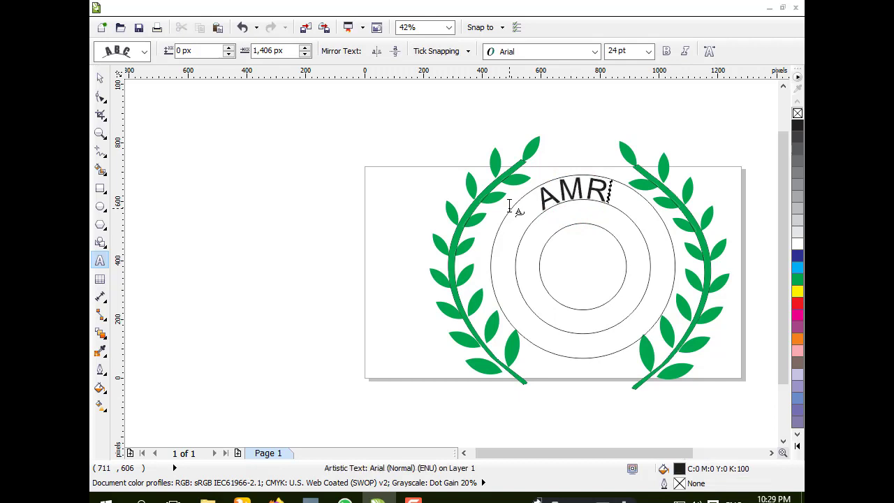
text( SERC)
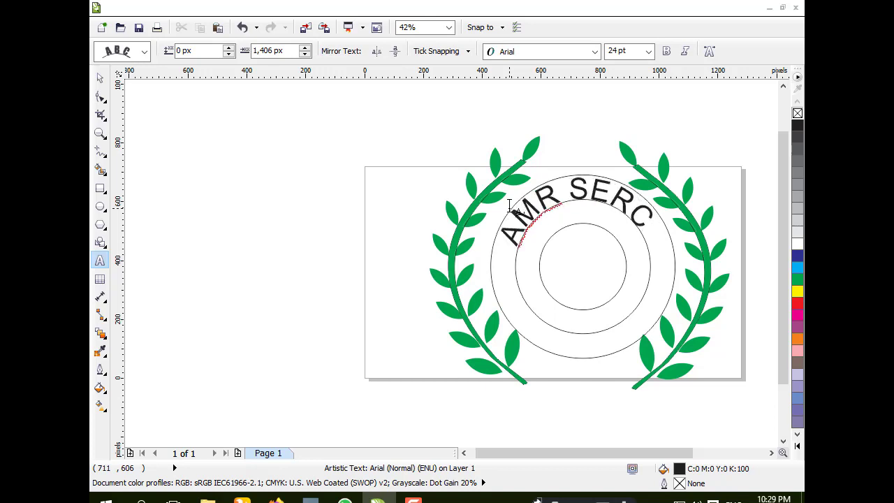
key(BackSpace)
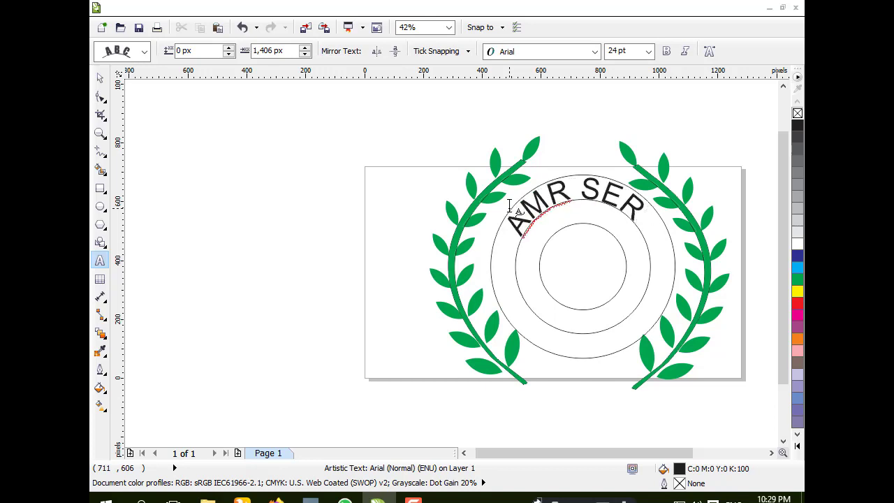
text(VICES)
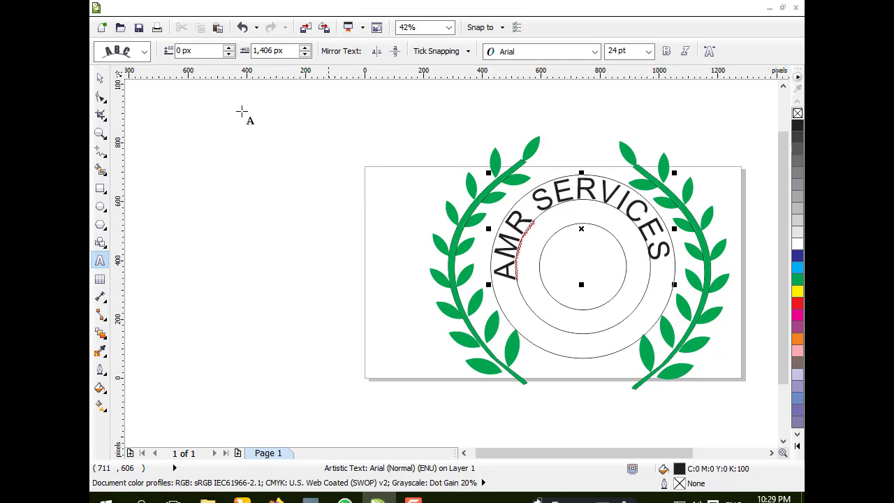
Step: Delete the smallest inner circle
click(99, 78)
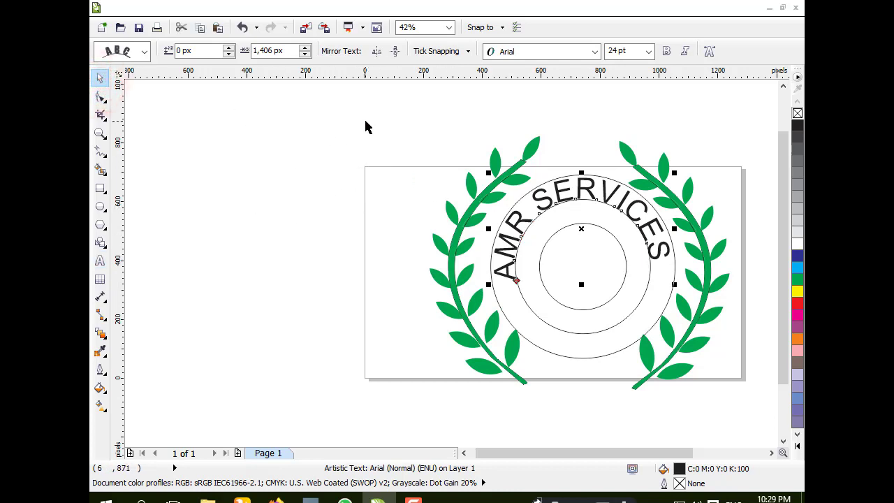
drag(365, 121, 757, 426)
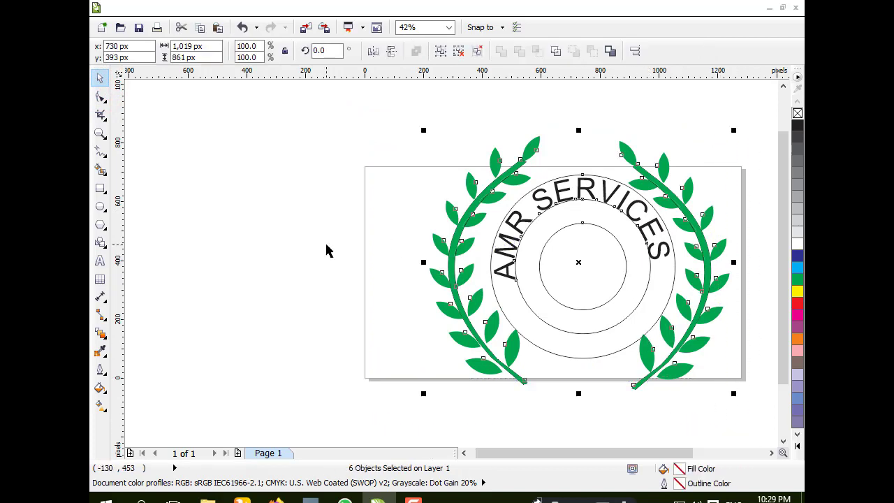
click(261, 188)
click(590, 226)
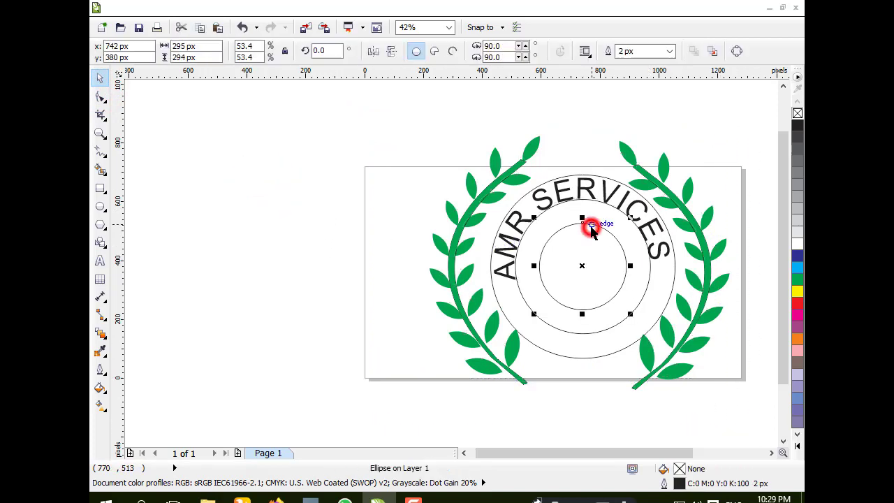
key(Delete)
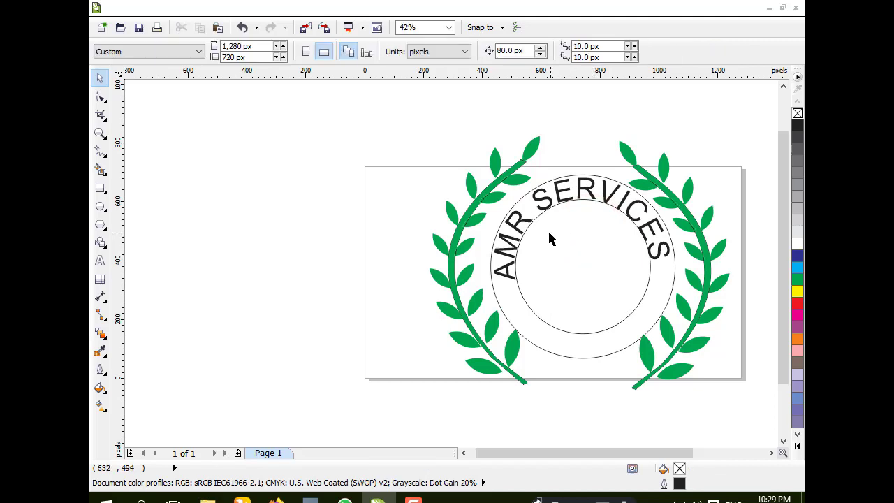
Step: Break apart the selected text and circles so the text separates from its path
drag(359, 122, 688, 403)
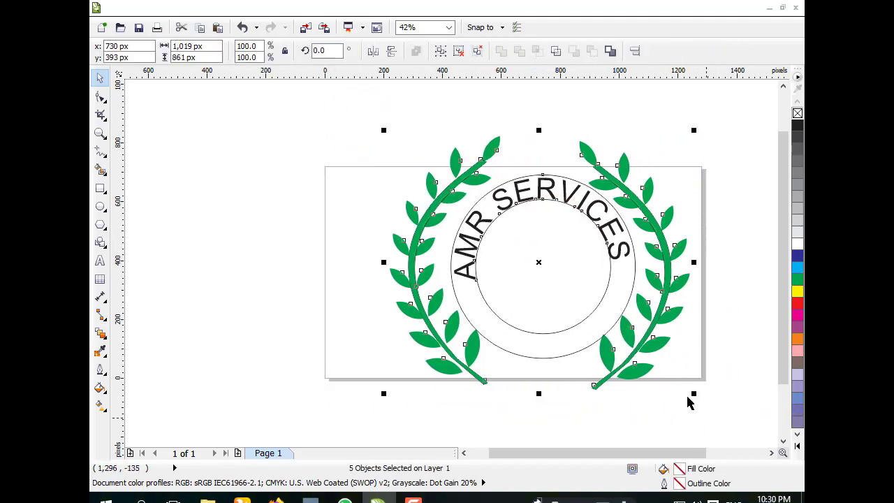
click(250, 9)
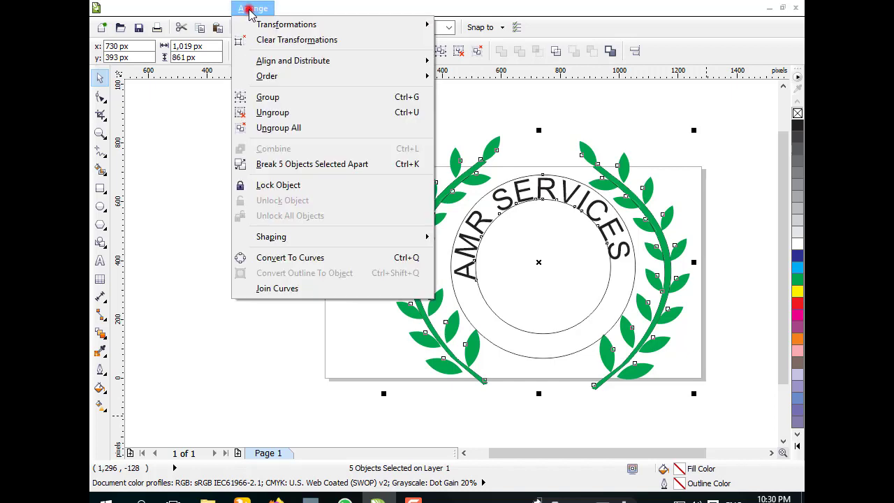
click(276, 167)
click(174, 176)
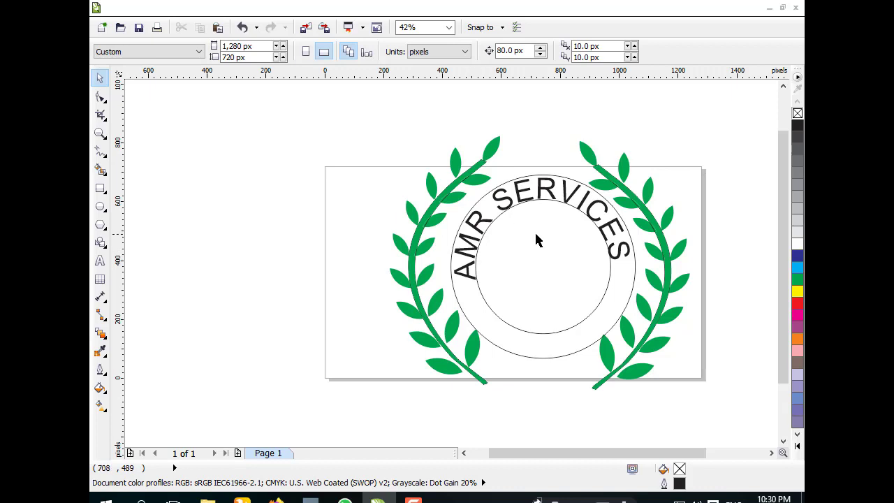
Step: Fill the large outer circle with black
click(491, 220)
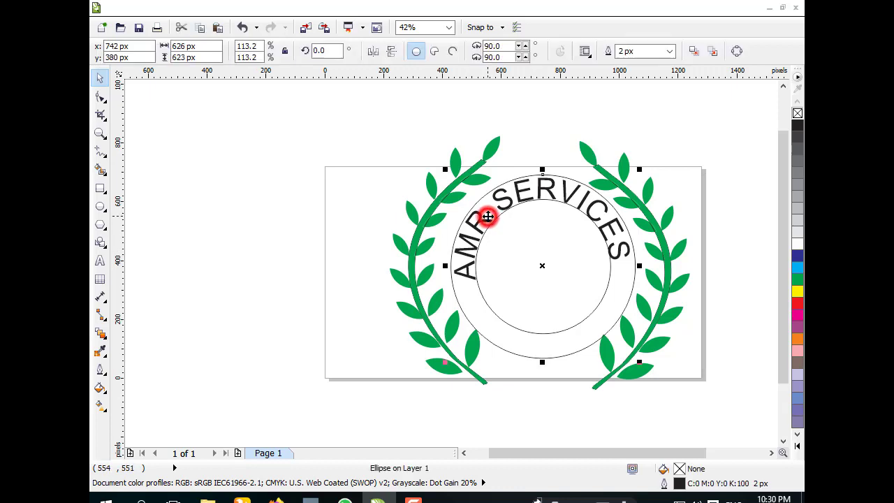
click(798, 125)
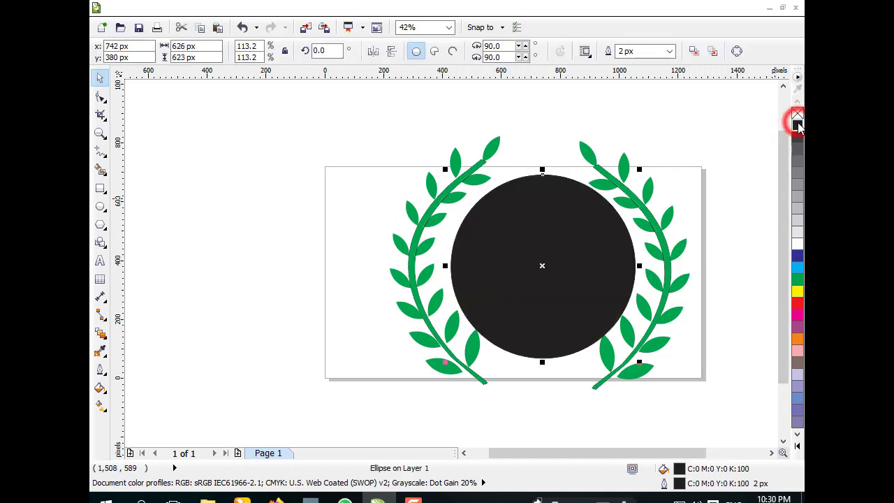
click(171, 210)
Step: Color the AMR SERVICES text white and fill the middle circle white
click(529, 190)
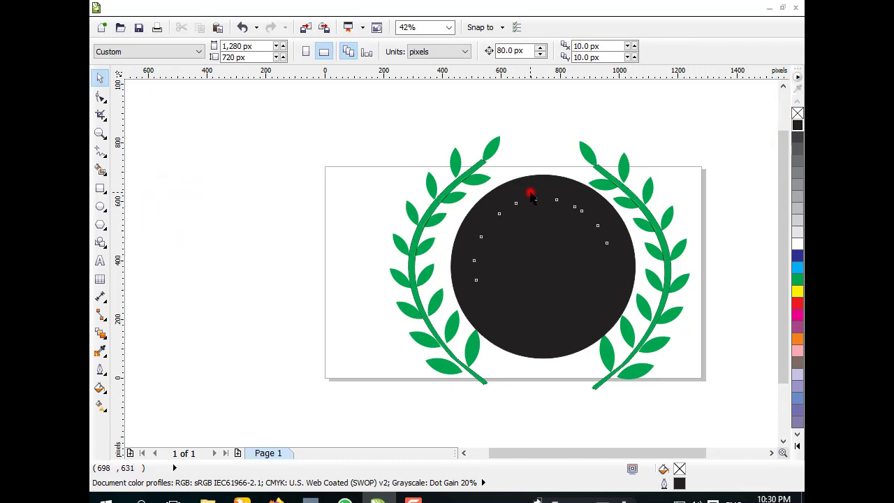
click(798, 243)
click(531, 255)
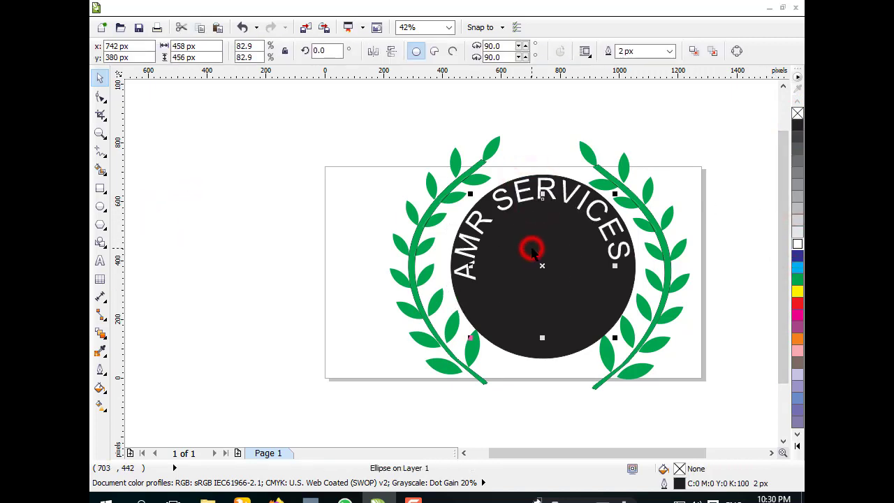
click(797, 243)
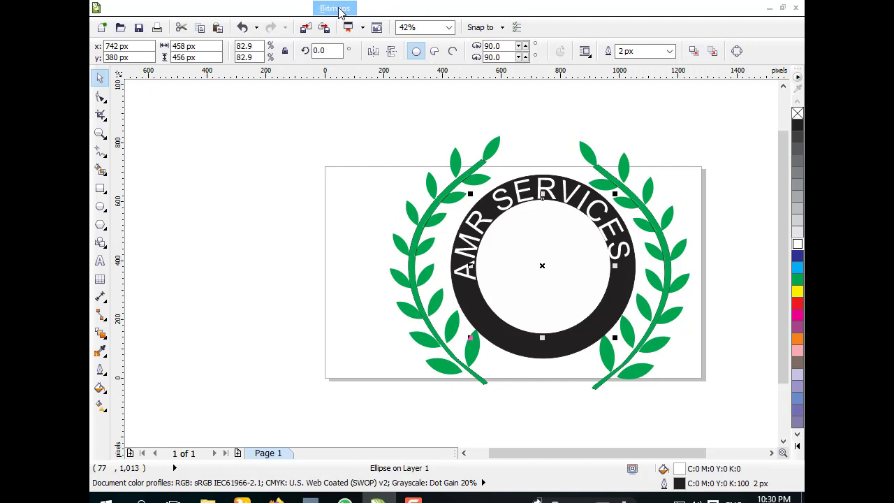
Step: Insert the Webdings open-book symbol character onto the page
click(371, 8)
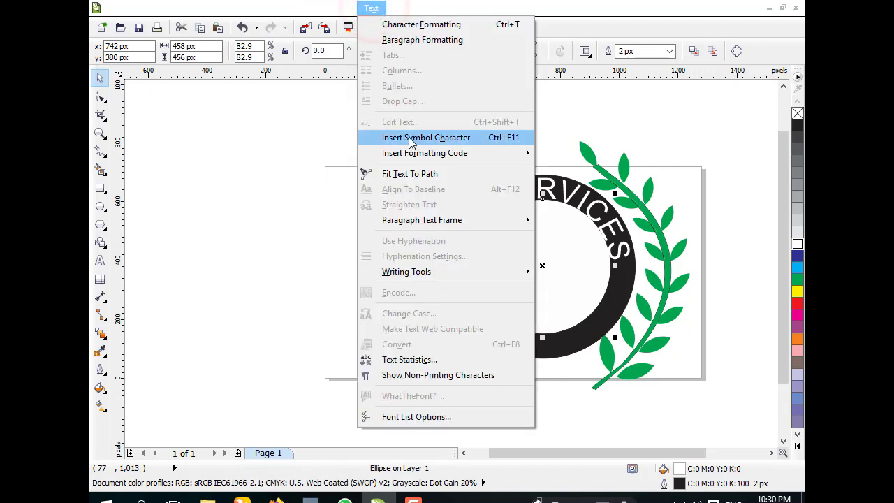
click(451, 141)
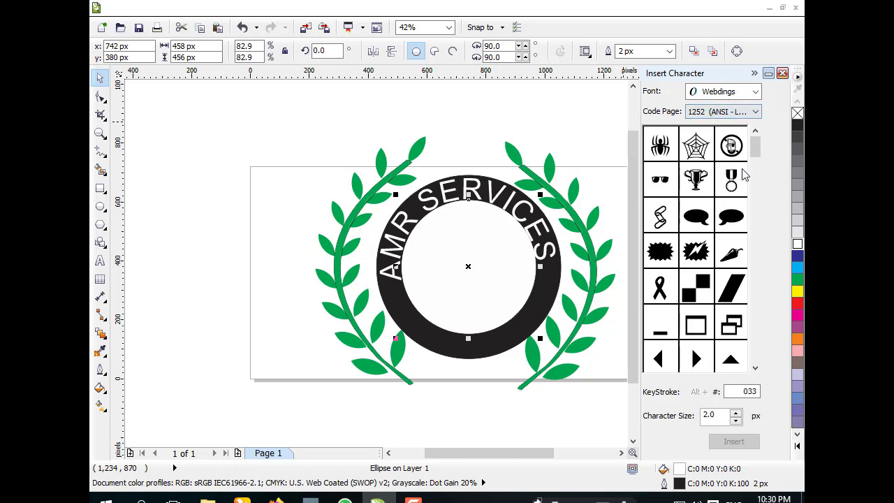
drag(755, 147, 758, 278)
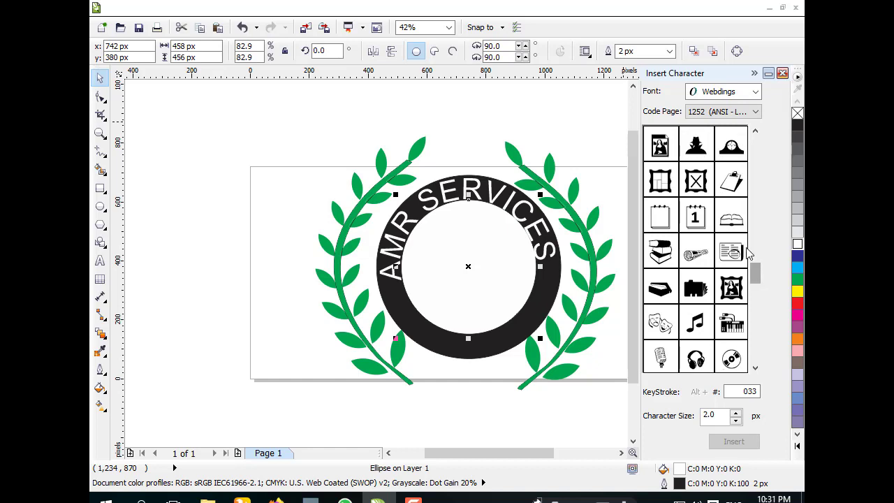
click(735, 219)
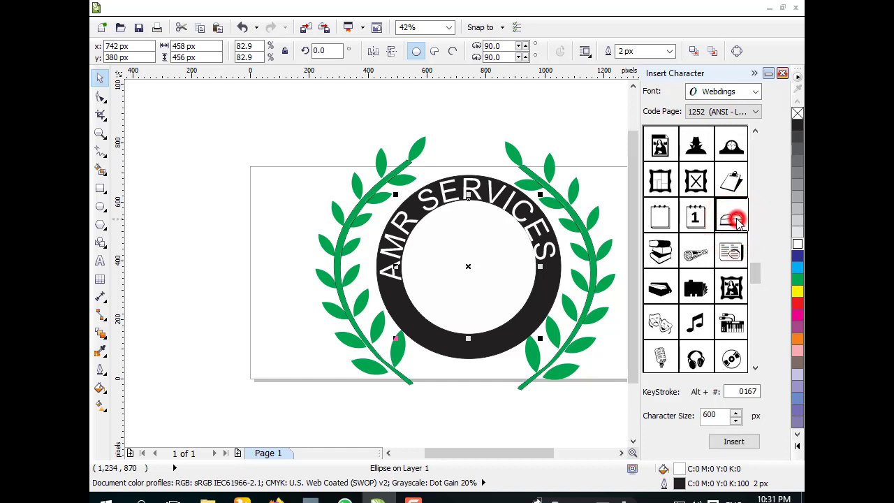
drag(734, 219, 429, 125)
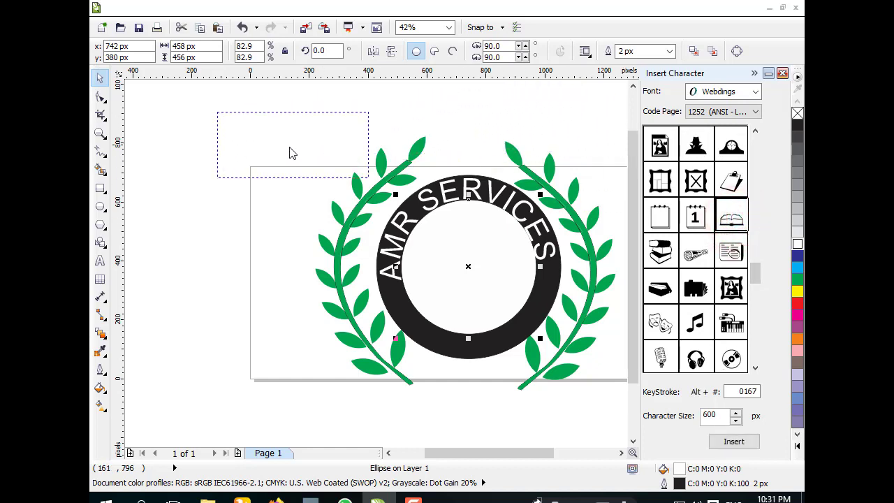
drag(290, 154, 251, 158)
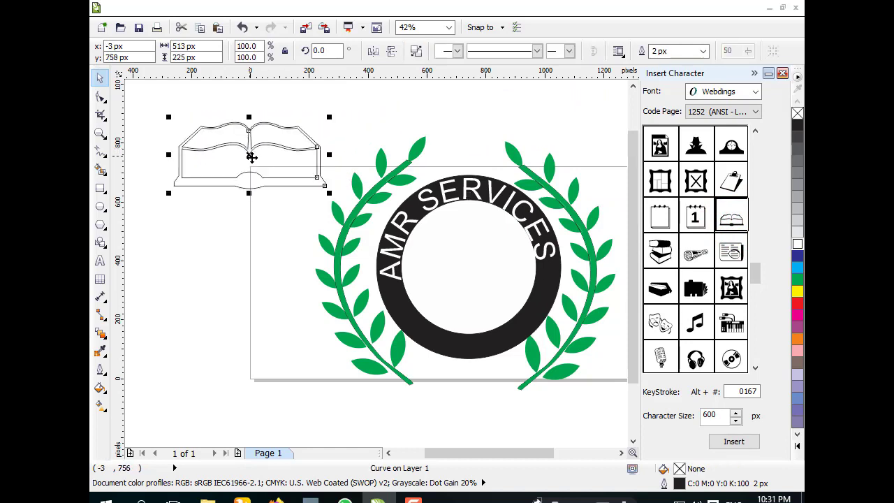
Step: Scale the book symbol down to about 330 px wide and close the symbol docker
drag(329, 193, 274, 171)
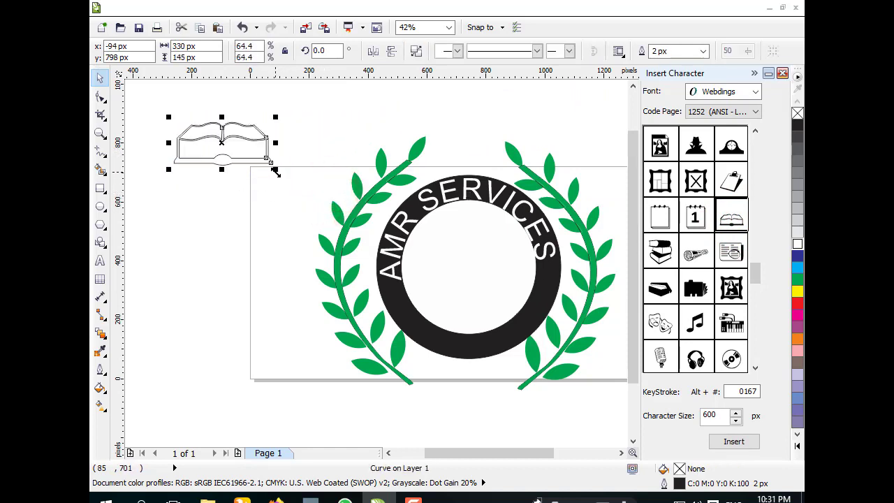
click(783, 74)
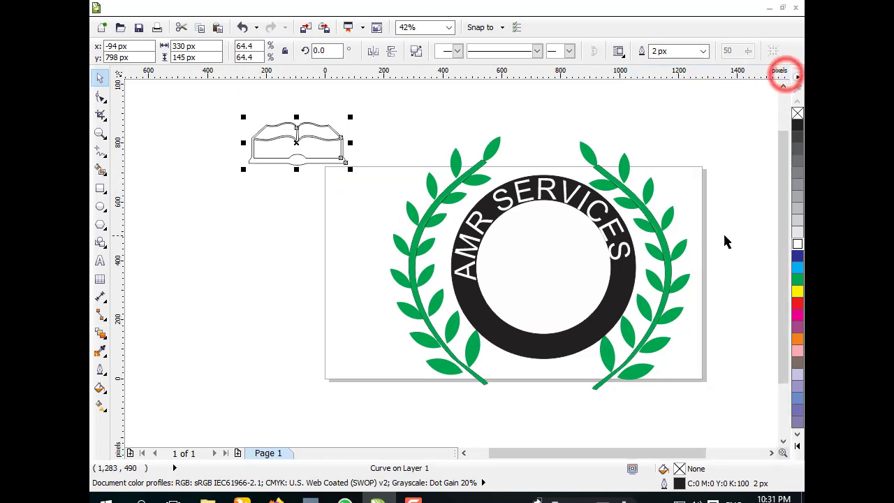
Step: Give the book a red fill and red outline and move it into the white circle's center
click(797, 302)
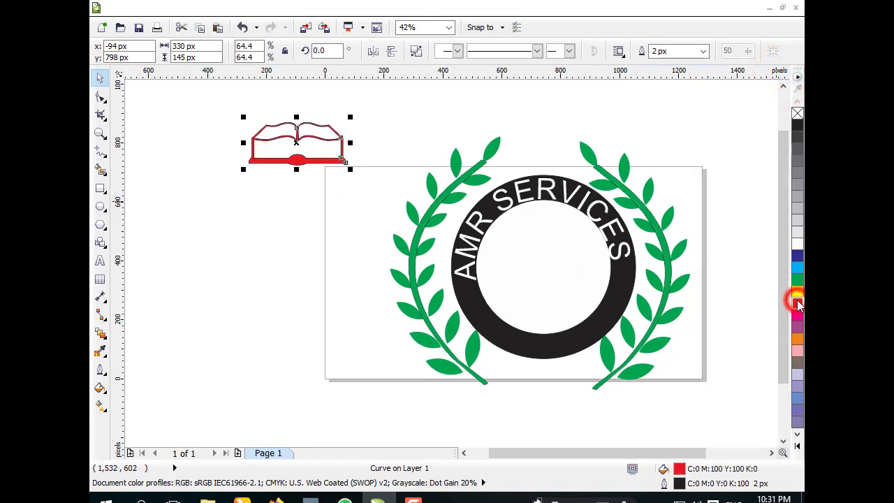
right_click(797, 306)
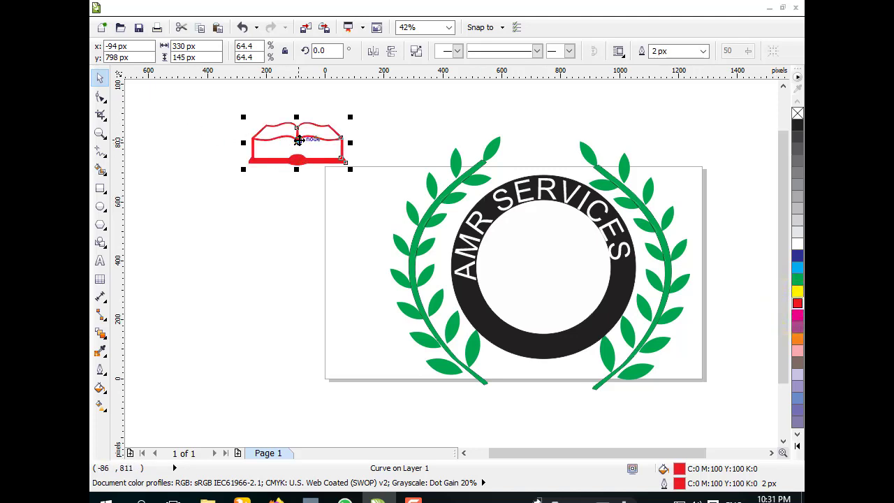
drag(296, 143, 543, 279)
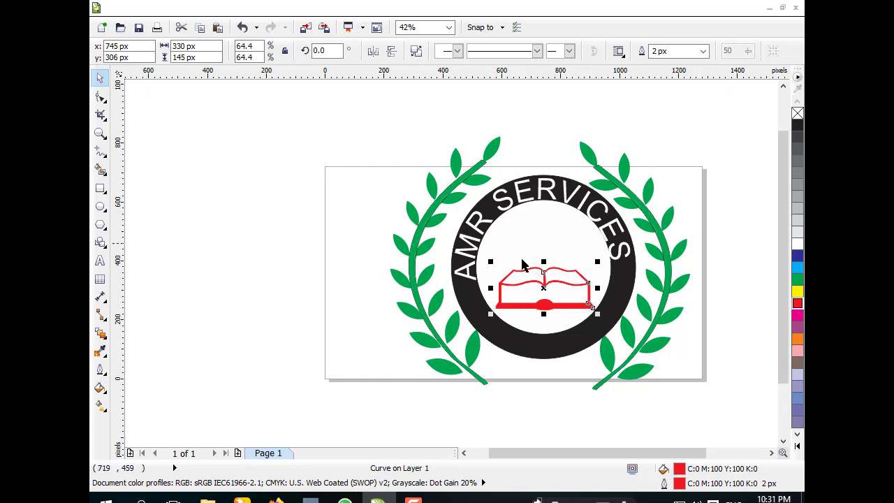
Step: Browse the Webdings symbol characters and insert the standing-person symbol onto the page
click(366, 11)
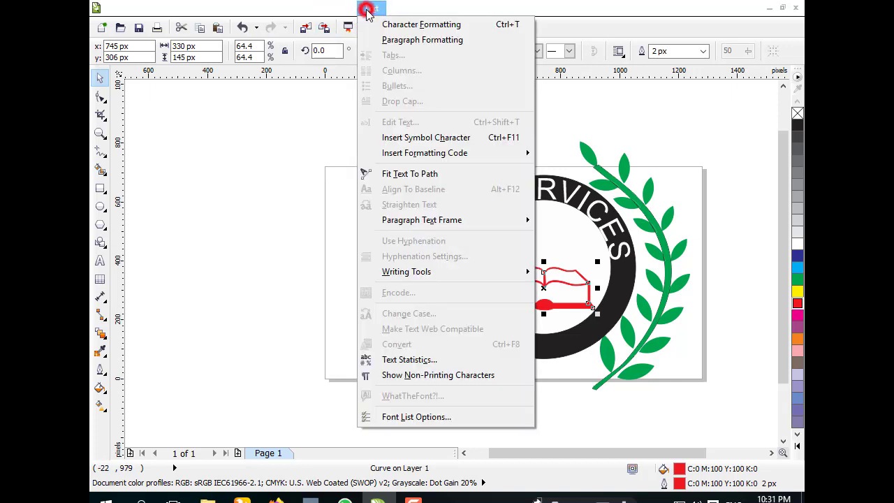
click(412, 138)
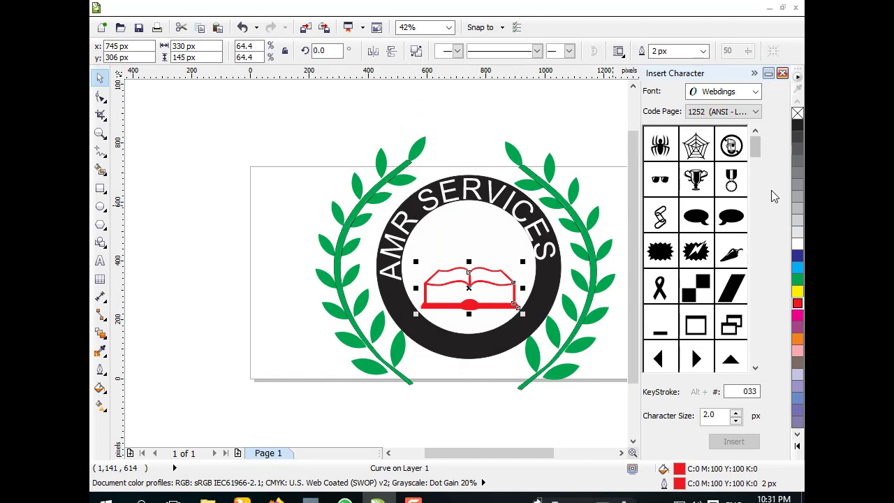
mouse_move(757, 160)
mouse_down()
mouse_move(756, 153)
mouse_move(766, 328)
mouse_up()
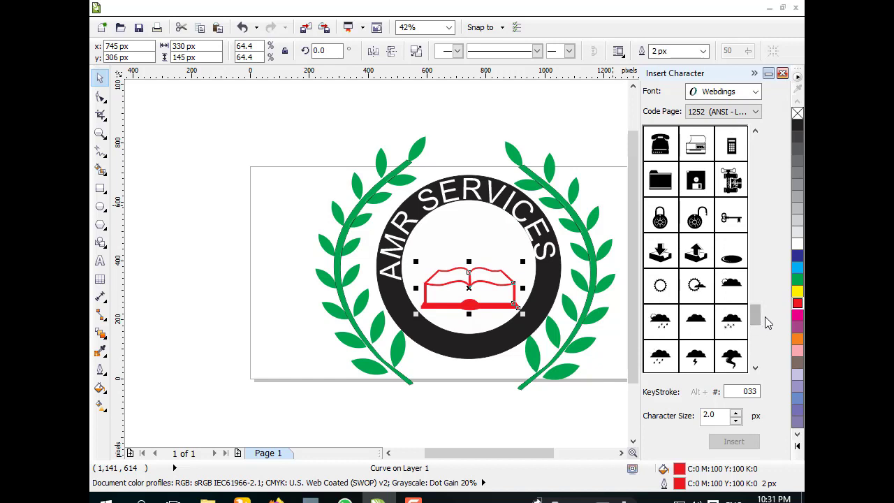
click(755, 368)
click(754, 367)
click(754, 368)
click(755, 367)
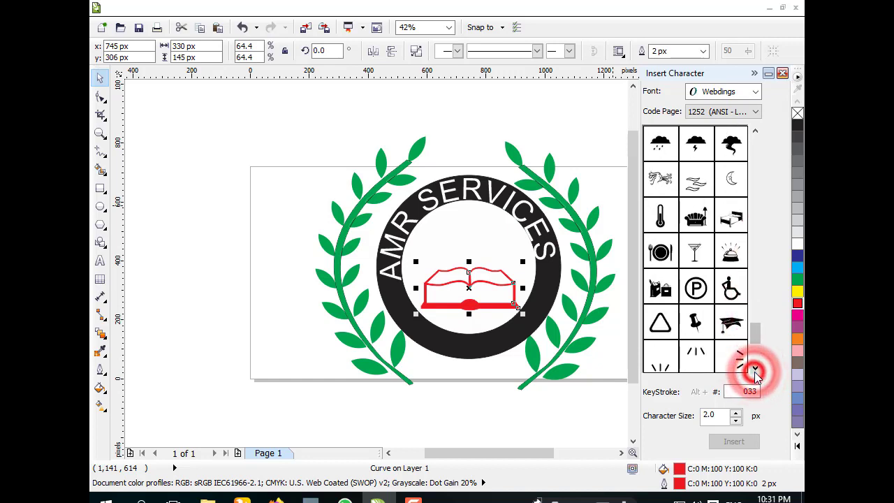
click(755, 368)
click(755, 367)
click(755, 368)
click(755, 368)
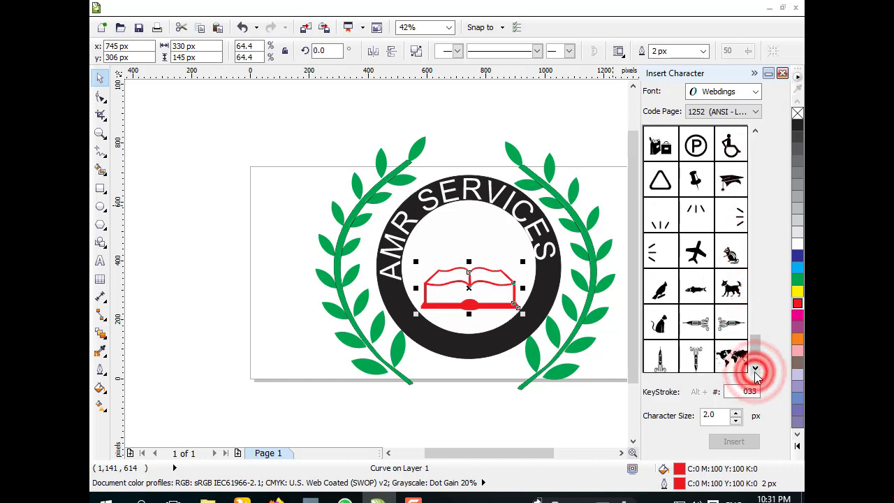
click(755, 368)
click(755, 368)
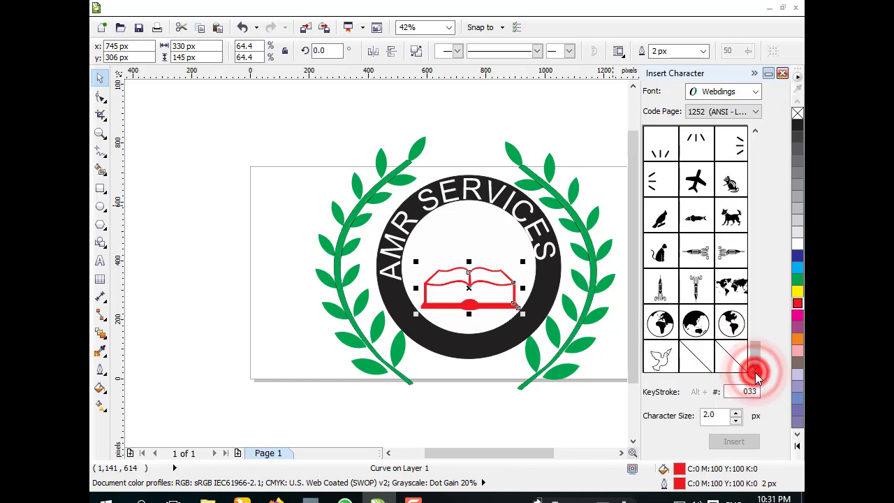
click(754, 130)
click(755, 130)
click(755, 131)
click(754, 130)
click(755, 130)
click(755, 131)
click(755, 131)
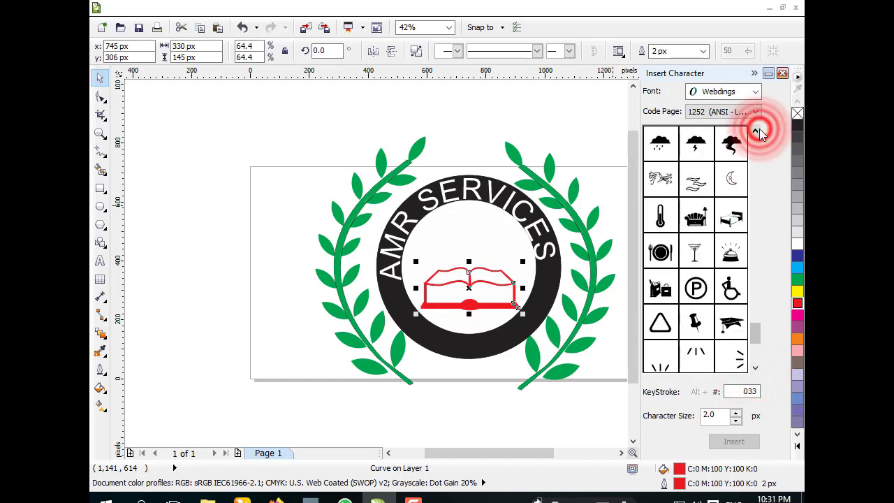
click(755, 130)
click(755, 131)
click(755, 130)
click(755, 131)
click(755, 130)
click(755, 130)
click(755, 130)
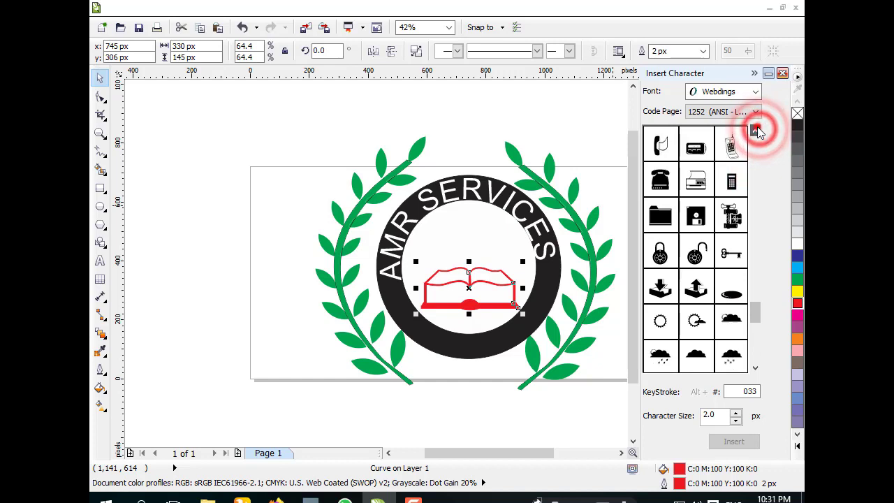
click(754, 131)
click(755, 131)
click(755, 130)
click(754, 131)
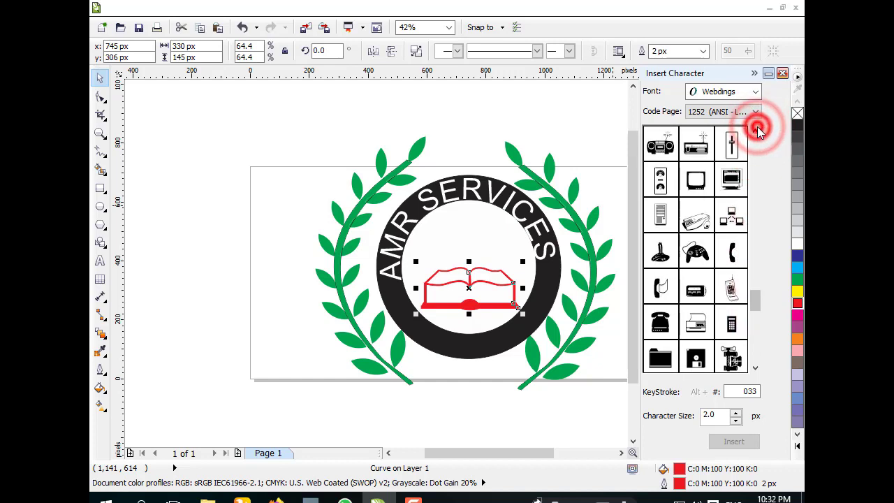
click(754, 130)
click(755, 131)
click(755, 130)
click(755, 131)
click(755, 131)
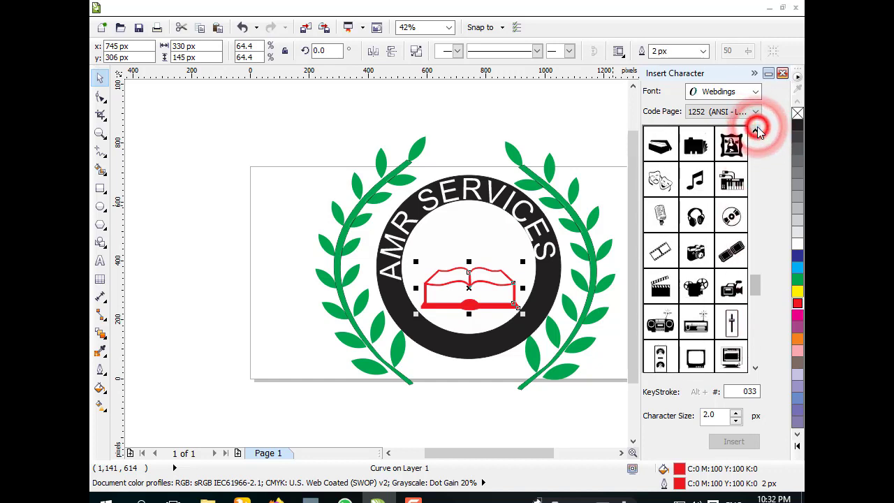
click(754, 131)
click(755, 131)
click(755, 130)
click(754, 130)
click(755, 130)
click(754, 130)
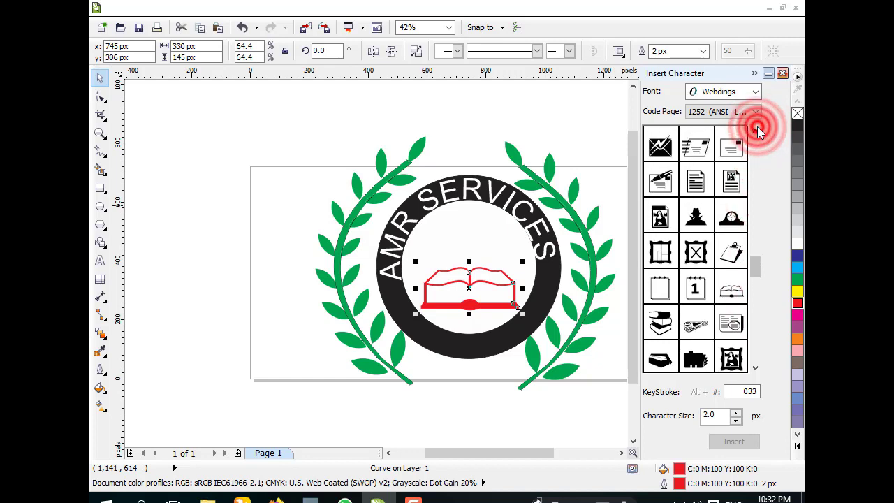
click(754, 131)
click(754, 131)
click(754, 131)
click(754, 130)
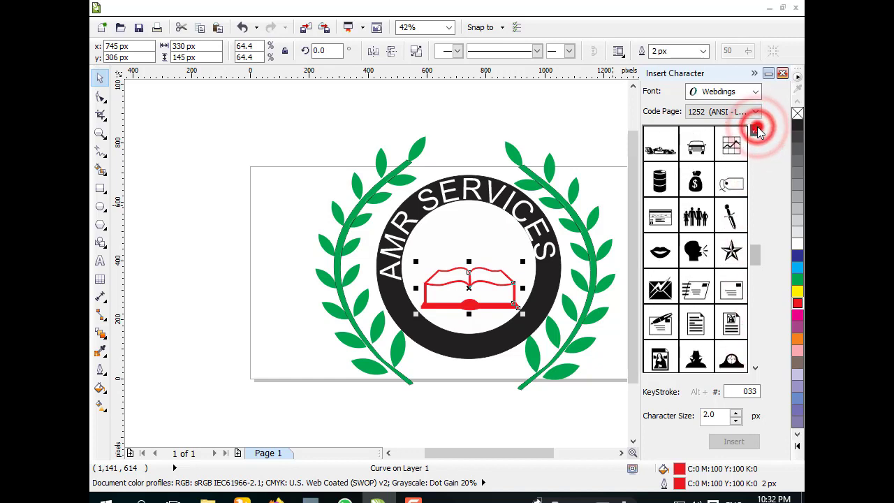
click(755, 131)
click(754, 131)
click(755, 130)
click(757, 131)
click(757, 130)
click(757, 131)
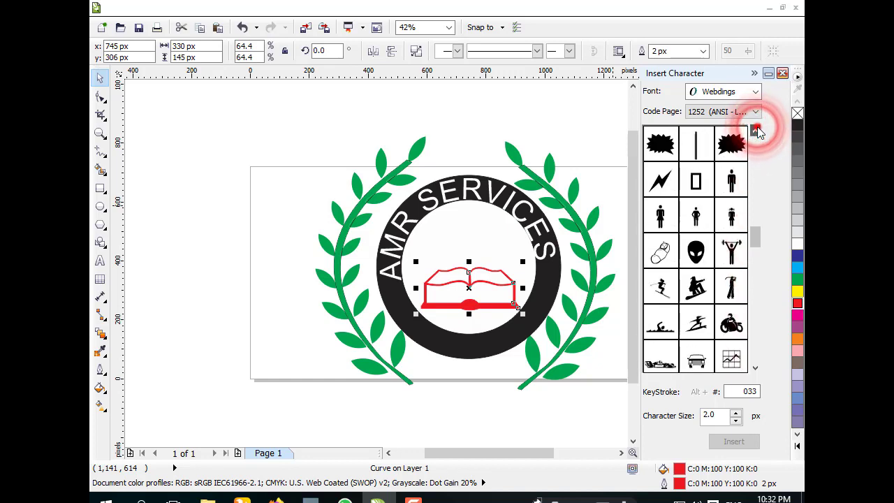
click(756, 131)
click(757, 131)
click(757, 131)
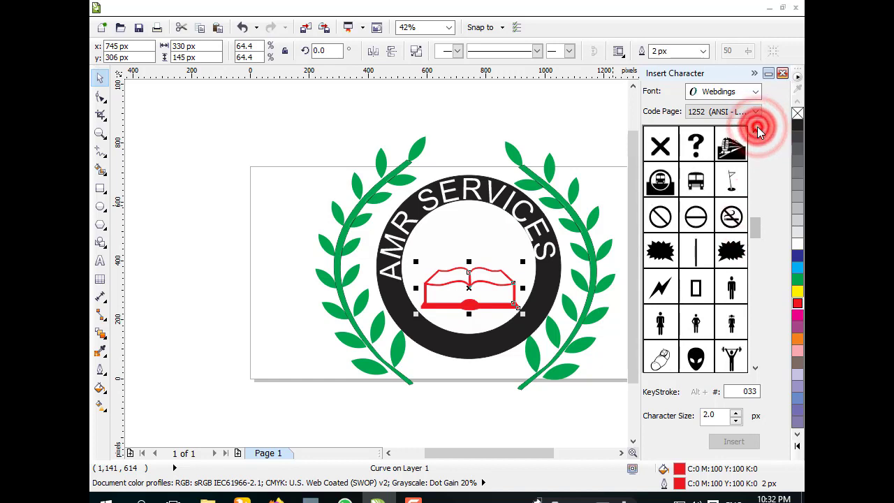
click(732, 287)
drag(738, 291, 230, 172)
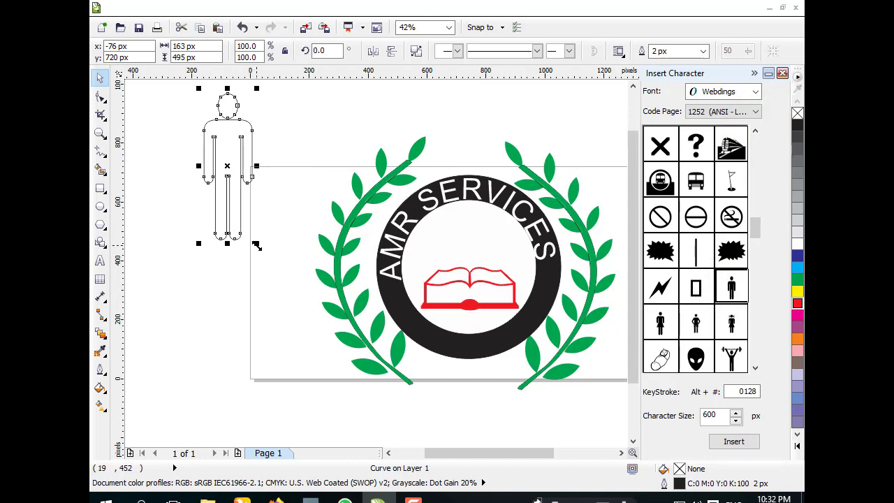
Step: Scale the person symbol down to about 86 px wide and give it a red fill with no outline
drag(258, 243, 247, 233)
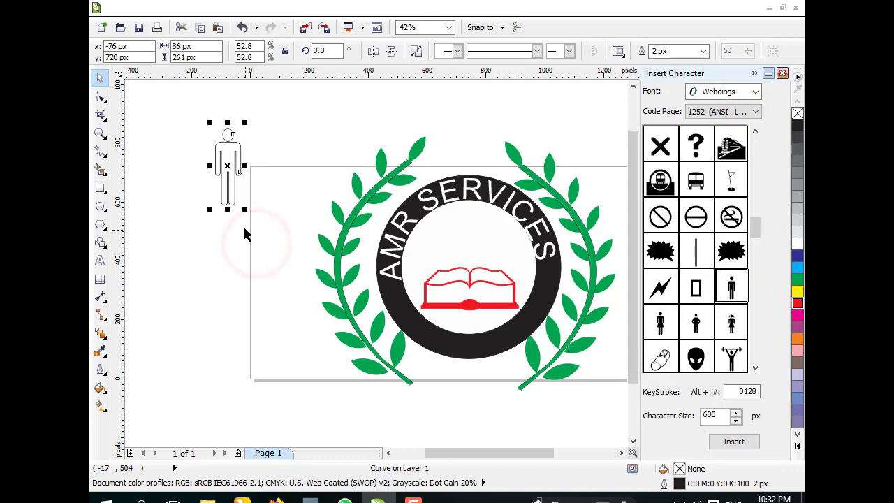
click(796, 305)
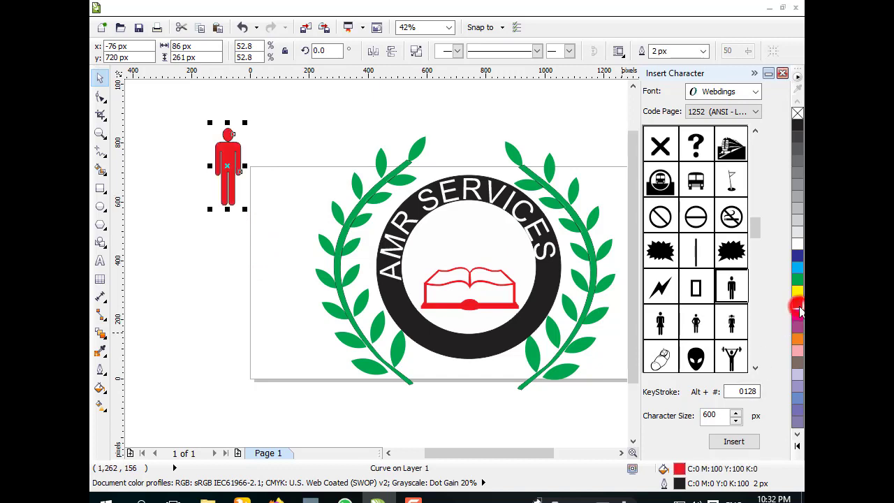
right_click(797, 114)
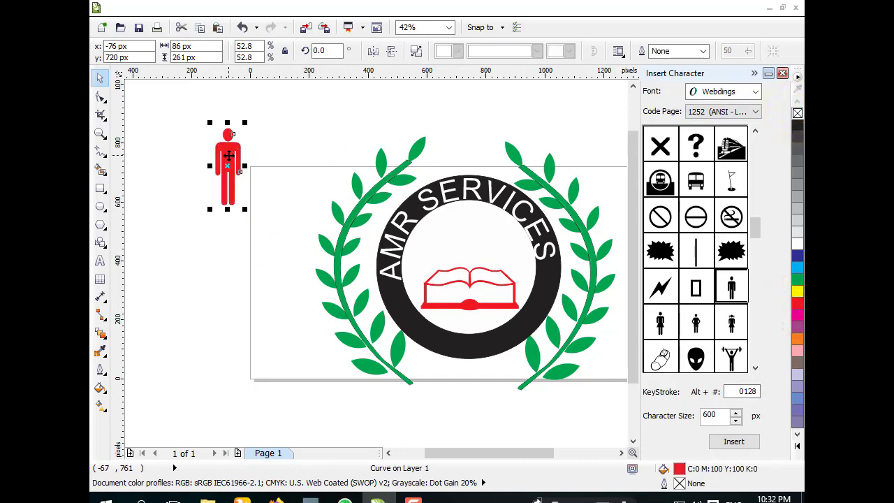
Step: Move the red person symbol so it stands on the open book, and close the symbol docker
drag(228, 155, 466, 229)
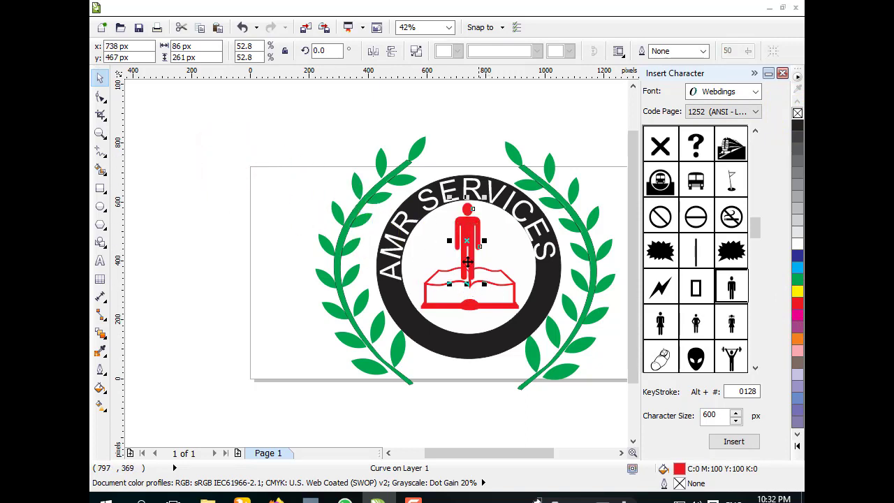
click(781, 74)
Step: Select all the emblem's objects and group them together
drag(296, 87, 730, 437)
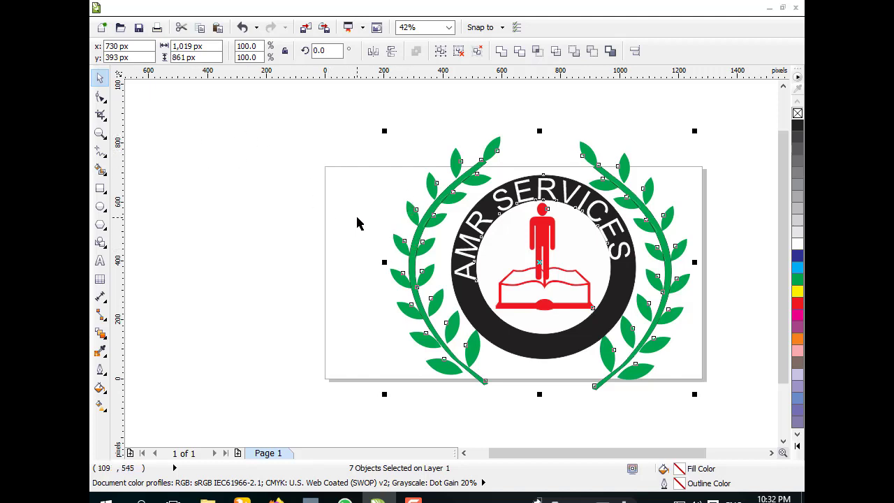
key(ctrl+g)
click(201, 159)
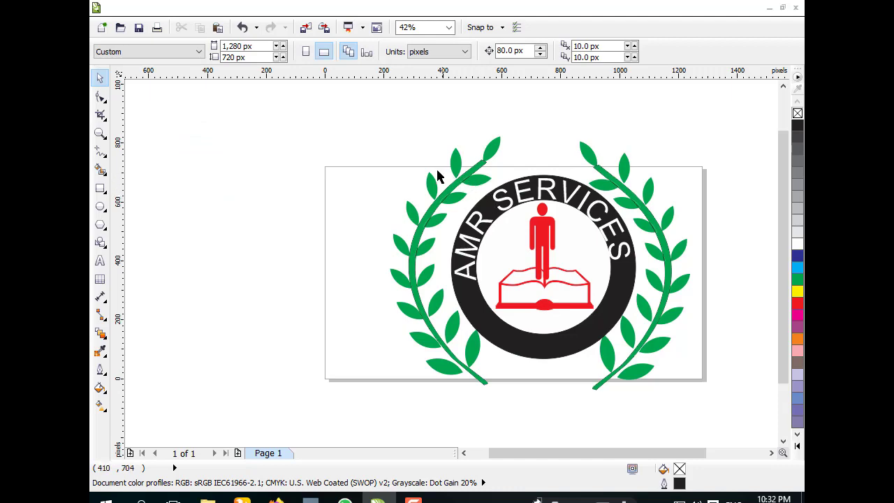
Step: Shrink the grouped emblem to about 558 px wide and move it off the page to the left
click(501, 202)
drag(309, 208, 413, 199)
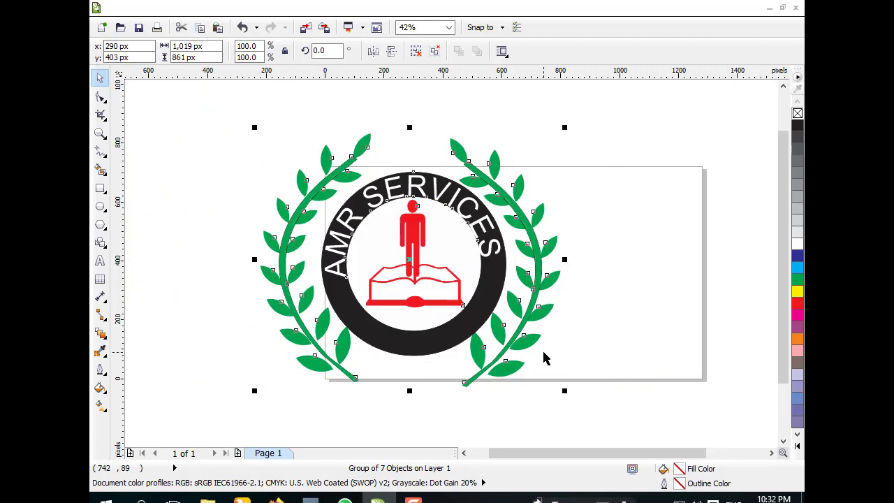
drag(563, 390, 495, 335)
drag(437, 240, 243, 229)
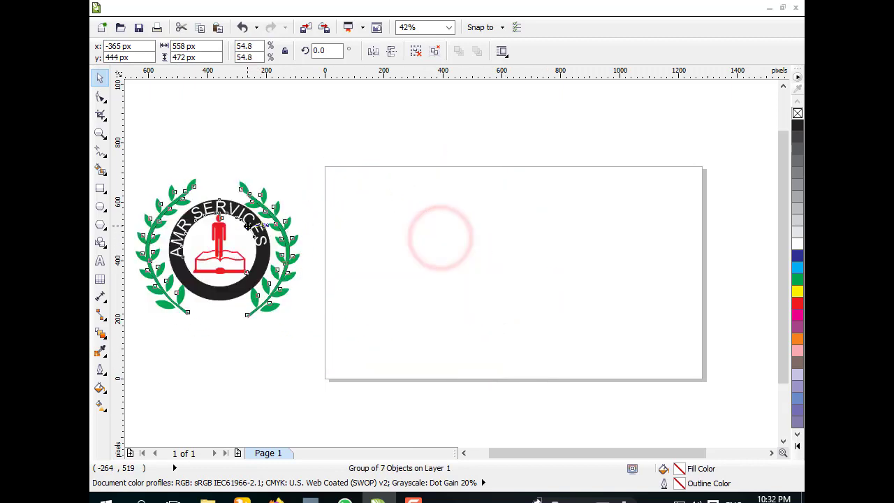
Step: Create a page-sized rectangle and fill it cyan blue as the background
double_click(100, 190)
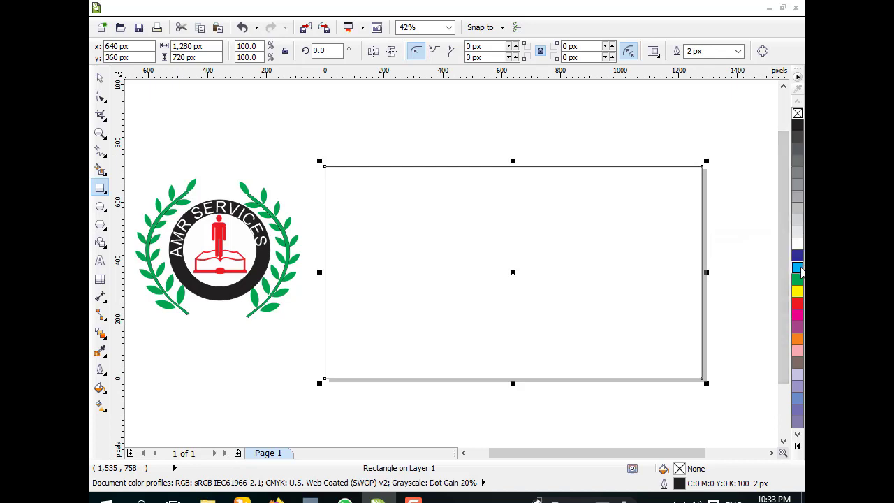
click(798, 268)
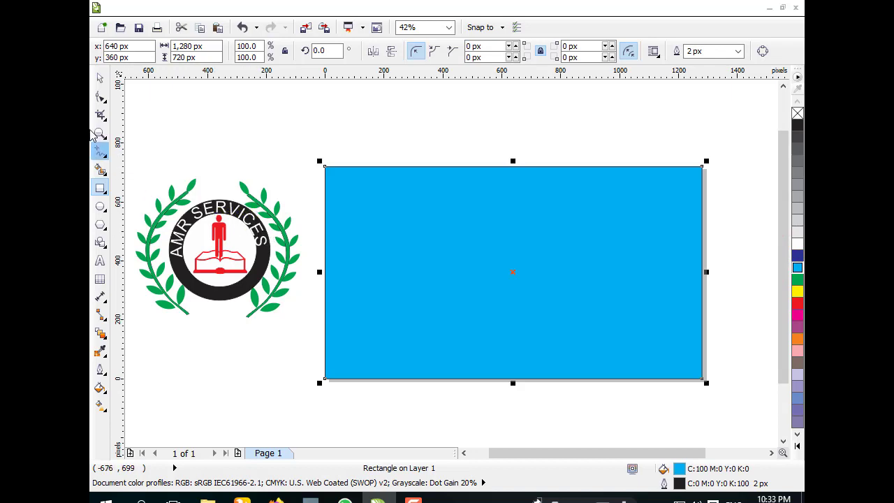
Step: Move the emblem onto the blue background and enlarge it to about 780 px wide
click(100, 78)
click(229, 215)
drag(229, 215, 503, 240)
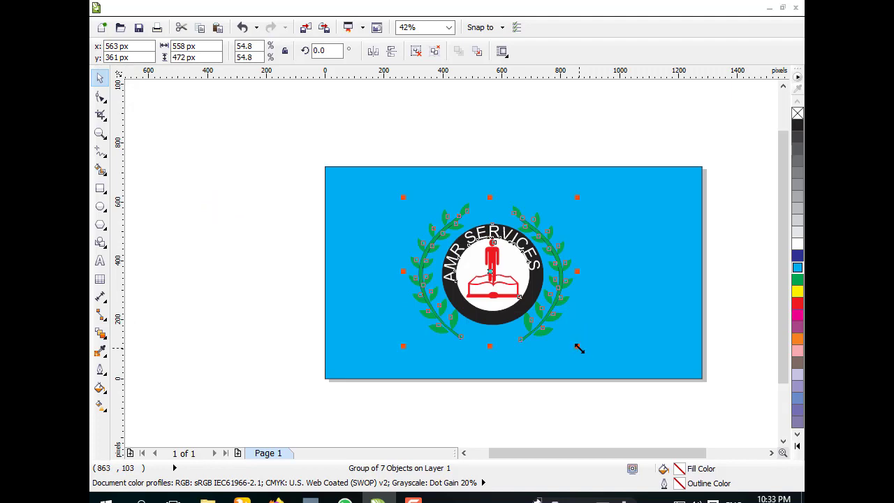
drag(577, 348, 621, 374)
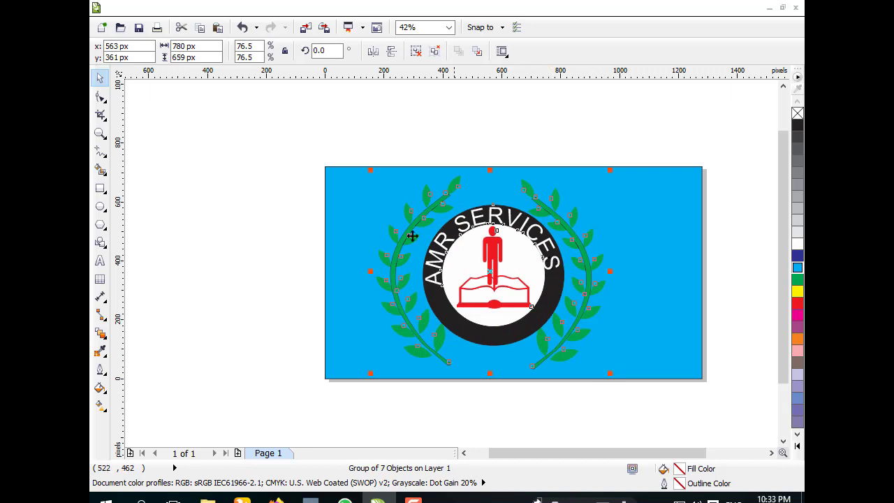
click(245, 215)
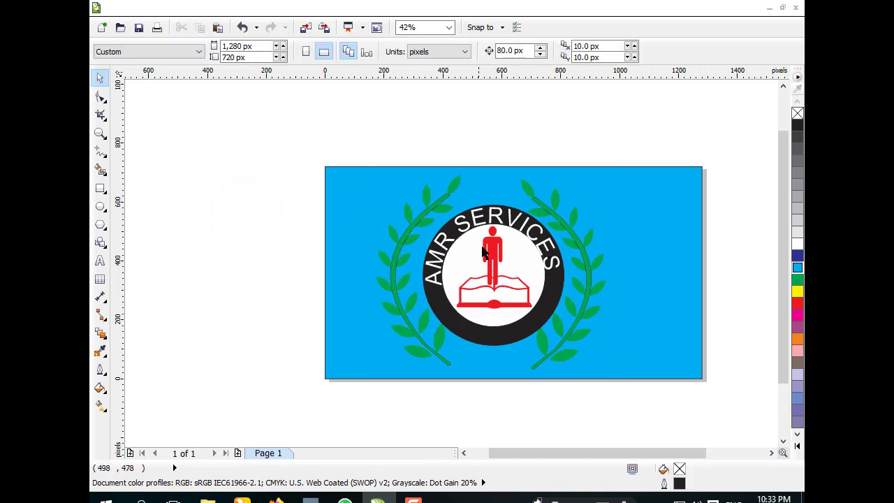
Step: Zoom in on the page to inspect the finished emblem
click(100, 132)
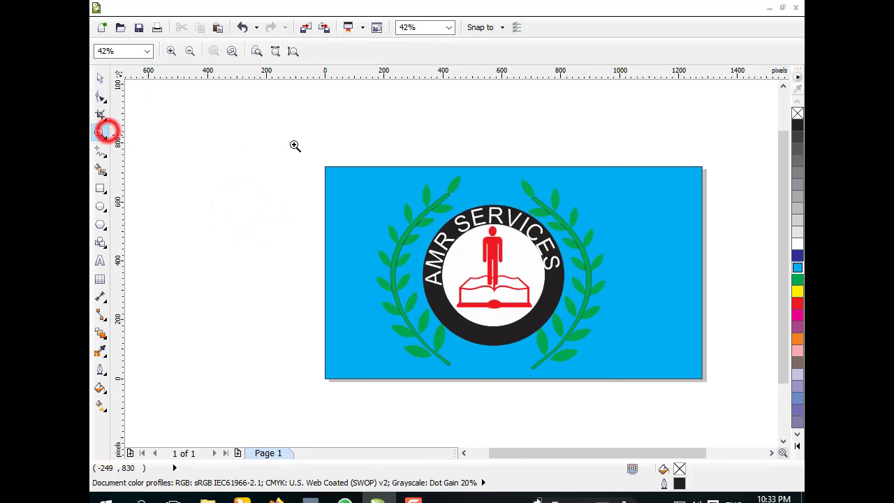
drag(323, 168, 704, 383)
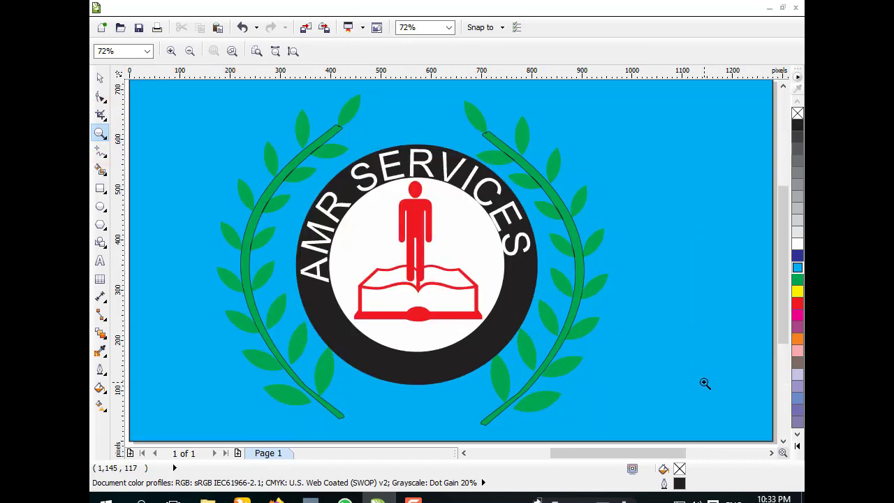